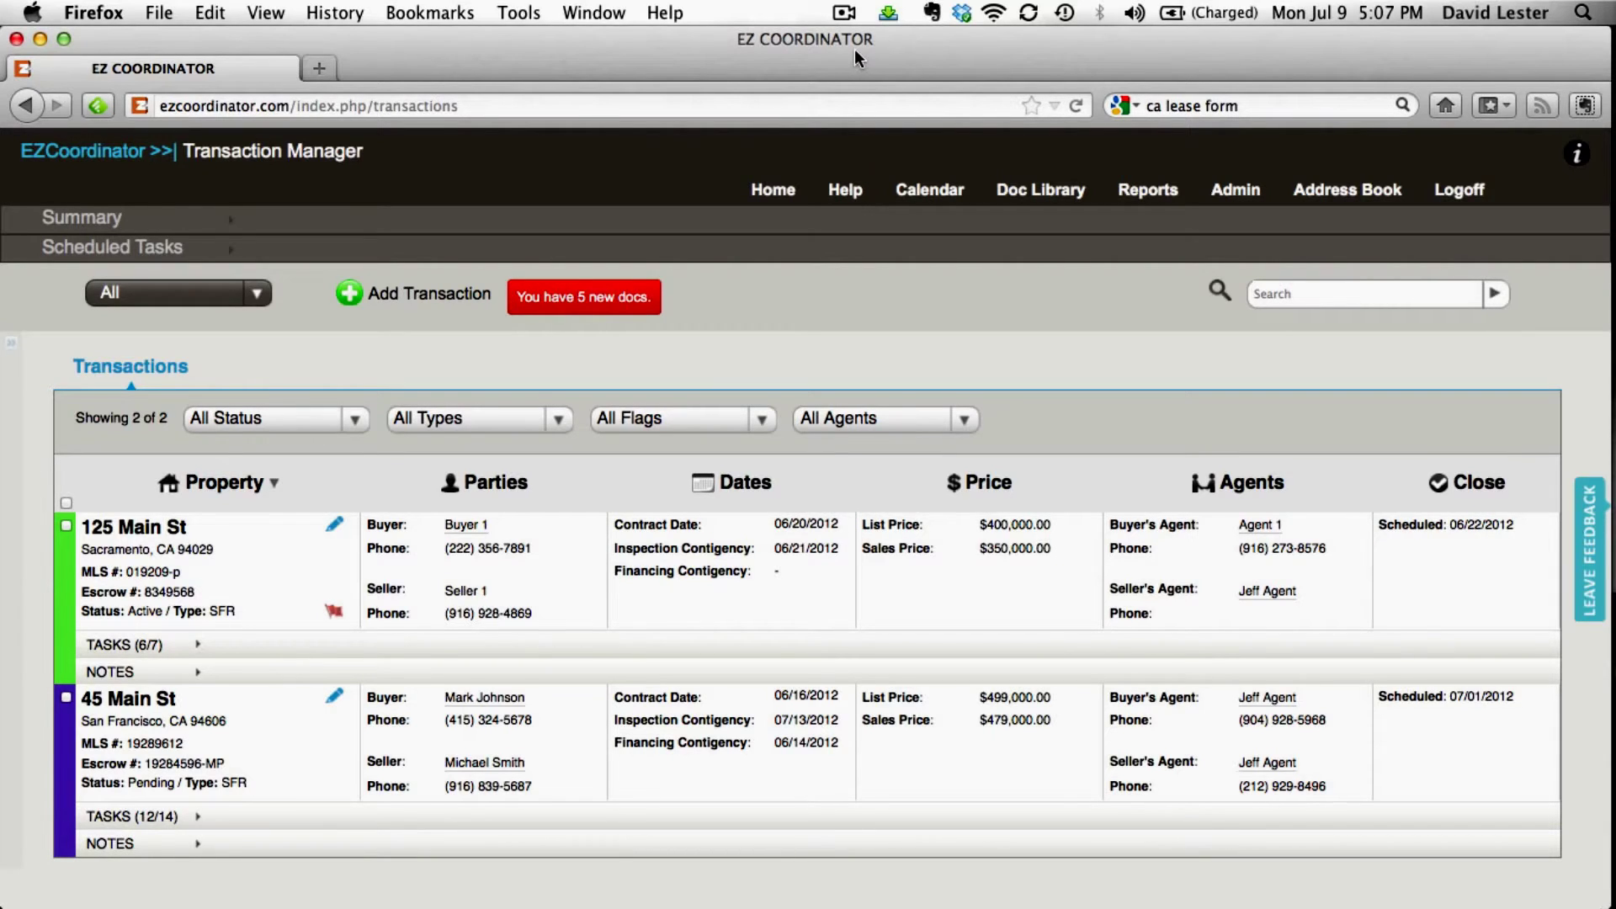
Step: Create a 'Seller Documents' folder in the Document Library and select it as the upload folder
left_click(1236, 190)
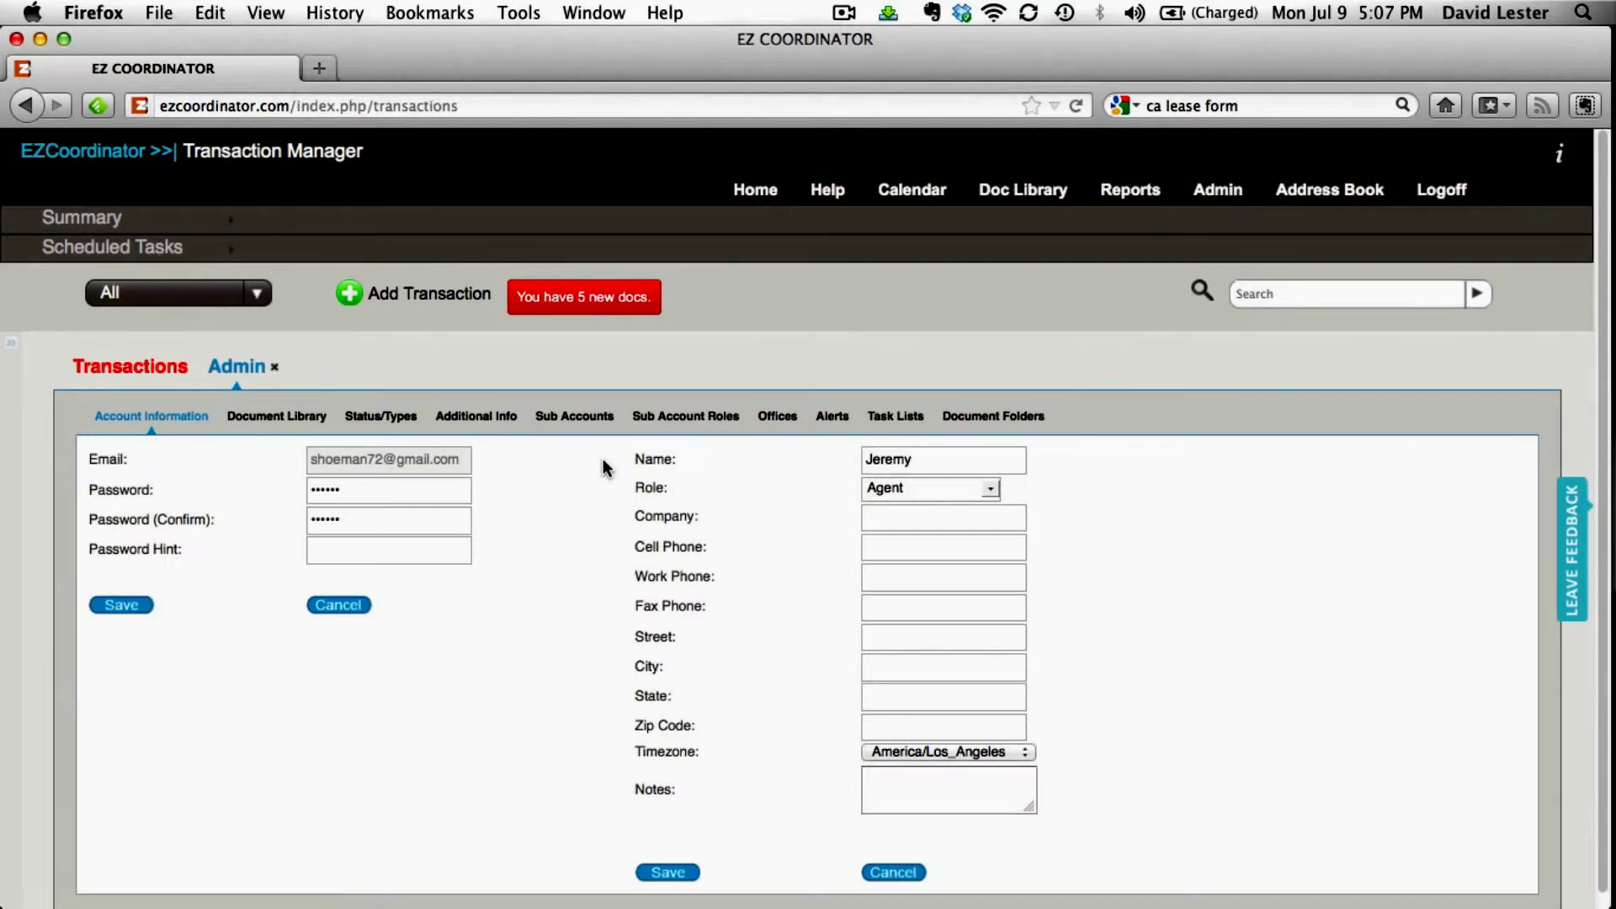
left_click(264, 420)
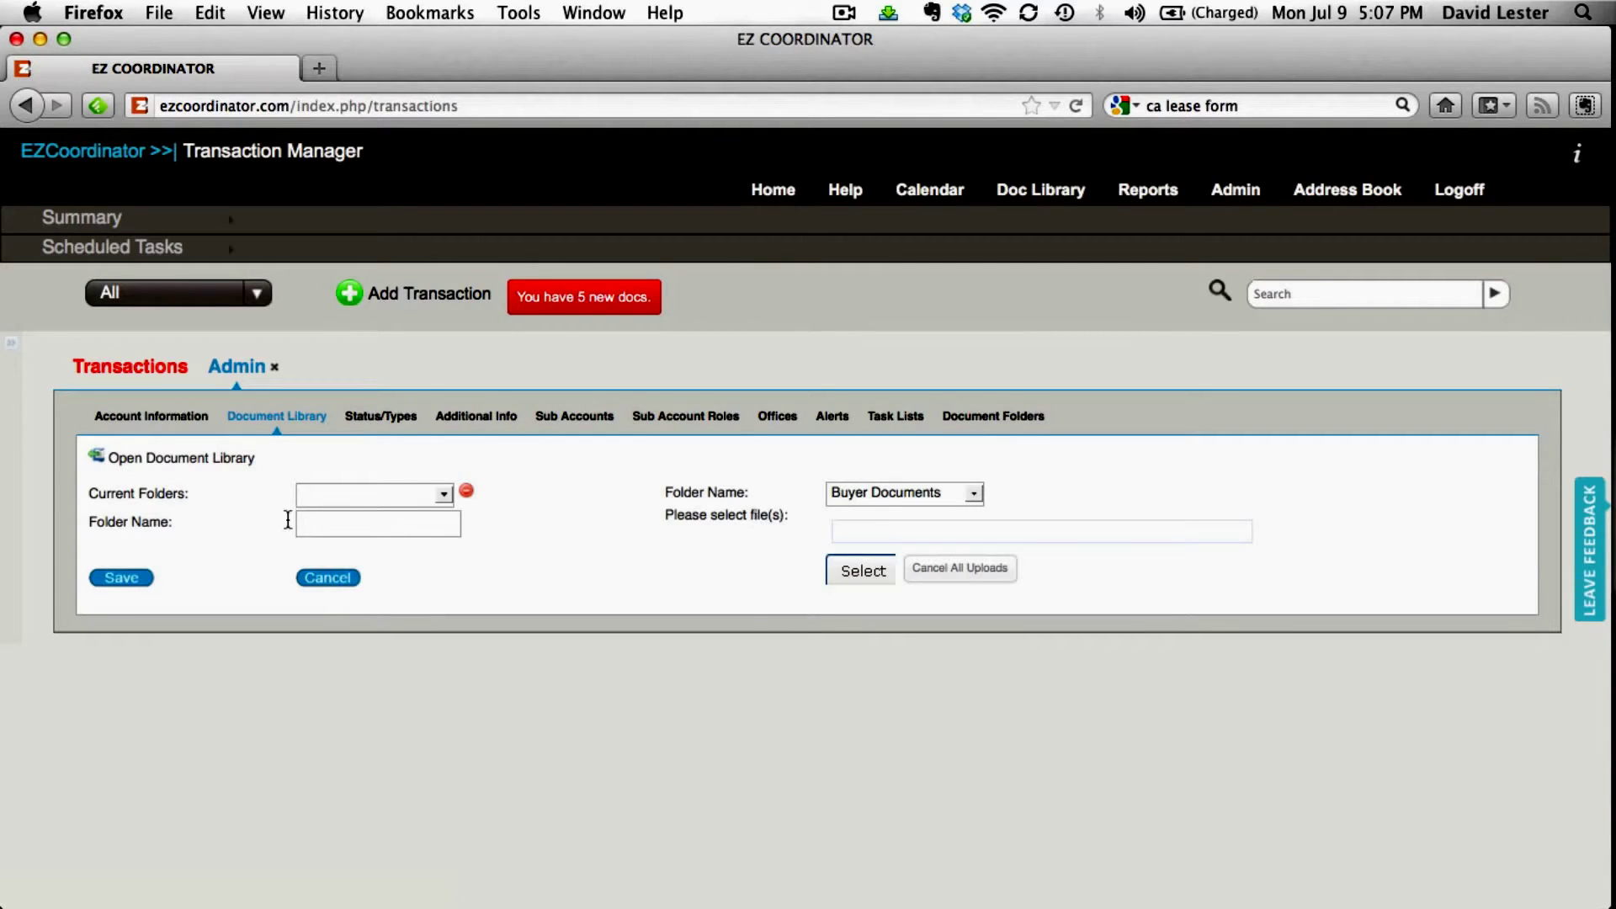
left_click(349, 521)
left_click(444, 496)
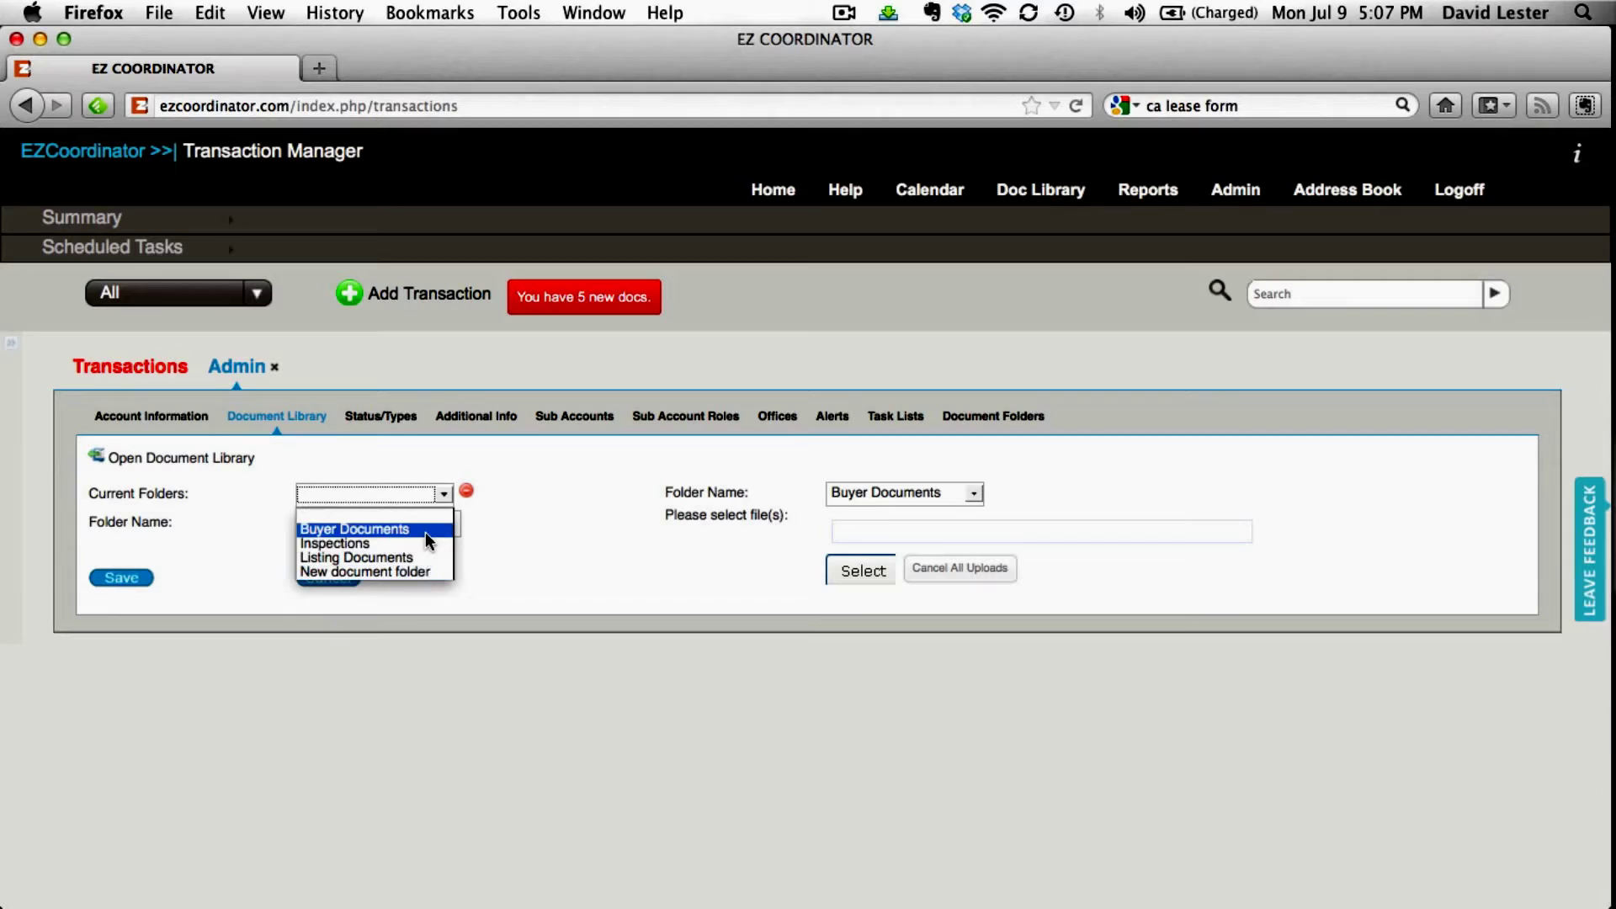
left_click(406, 504)
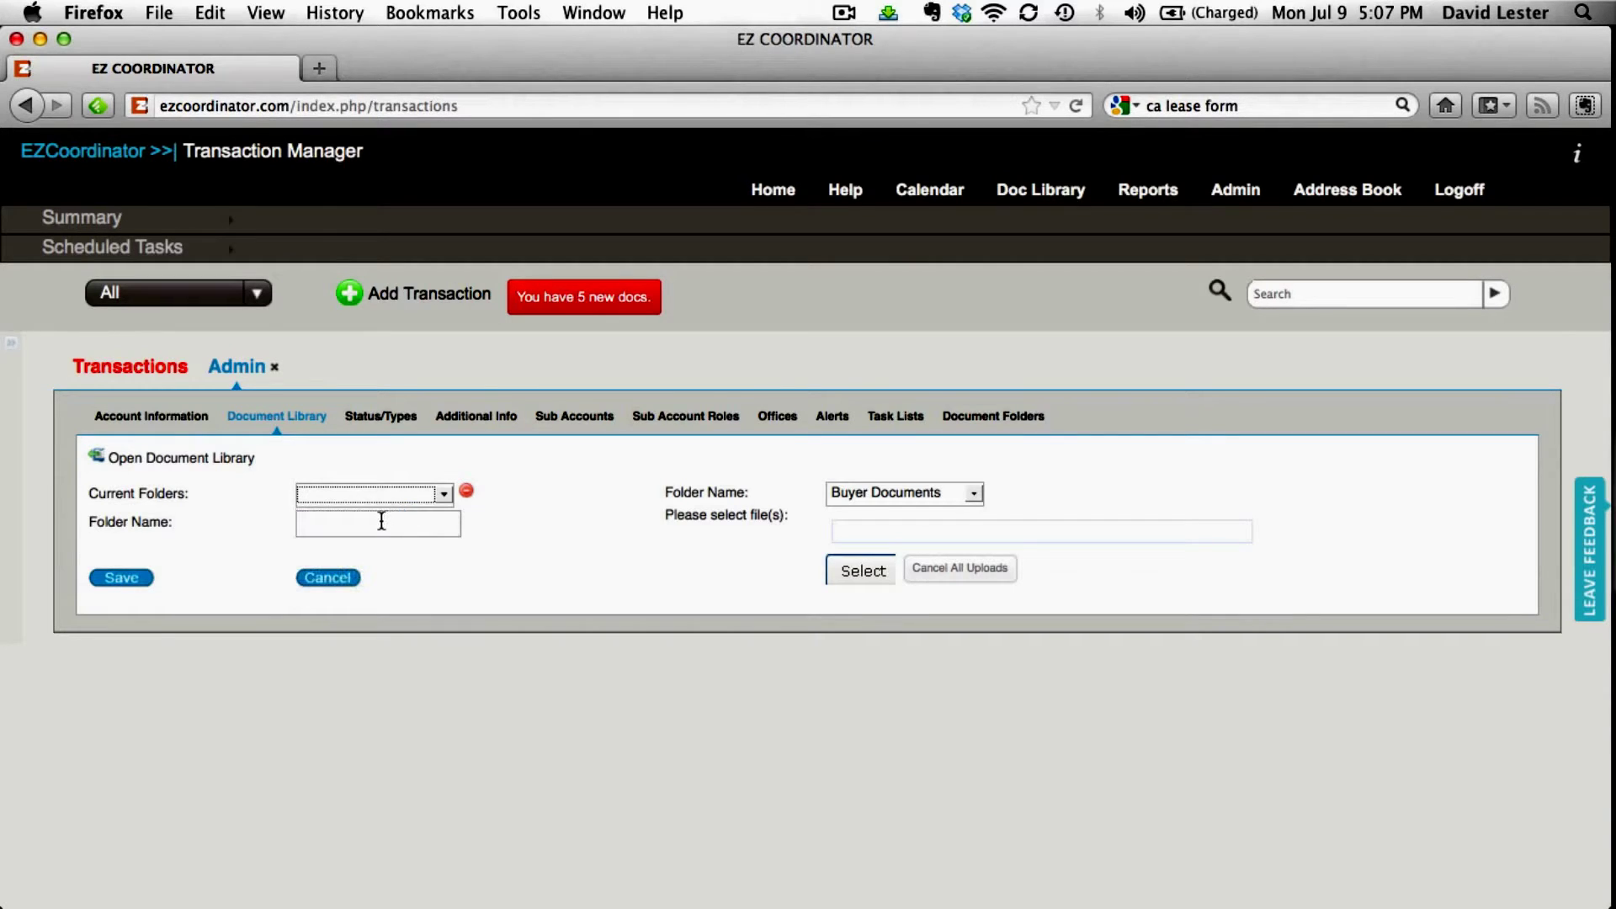
left_click(385, 522)
type("Seller Documents")
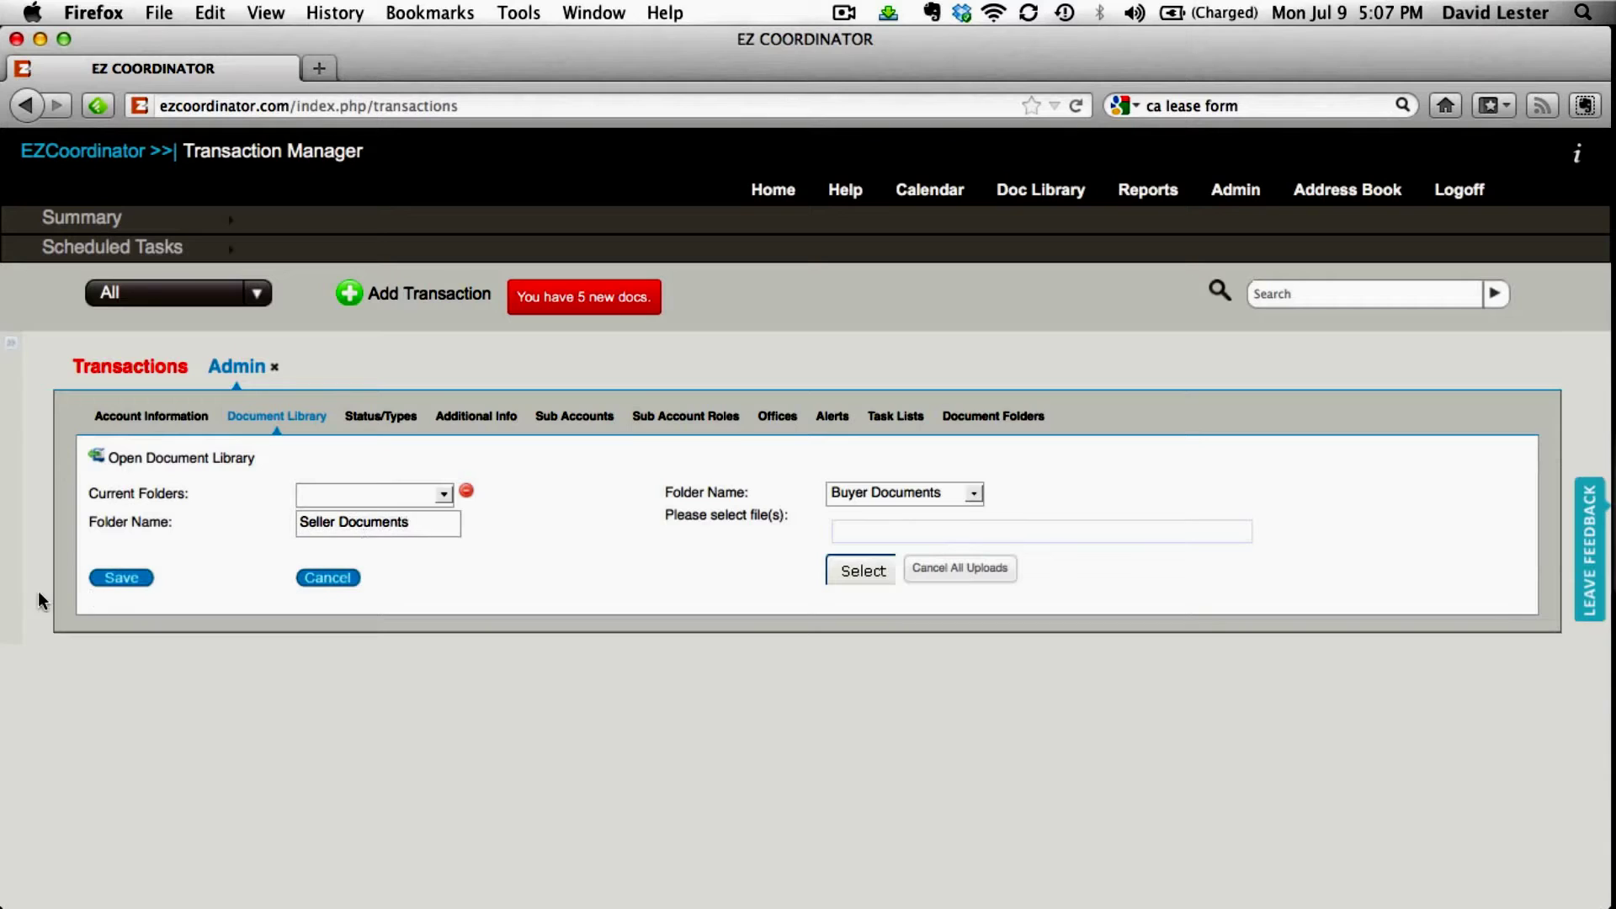
left_click(104, 578)
left_click(975, 494)
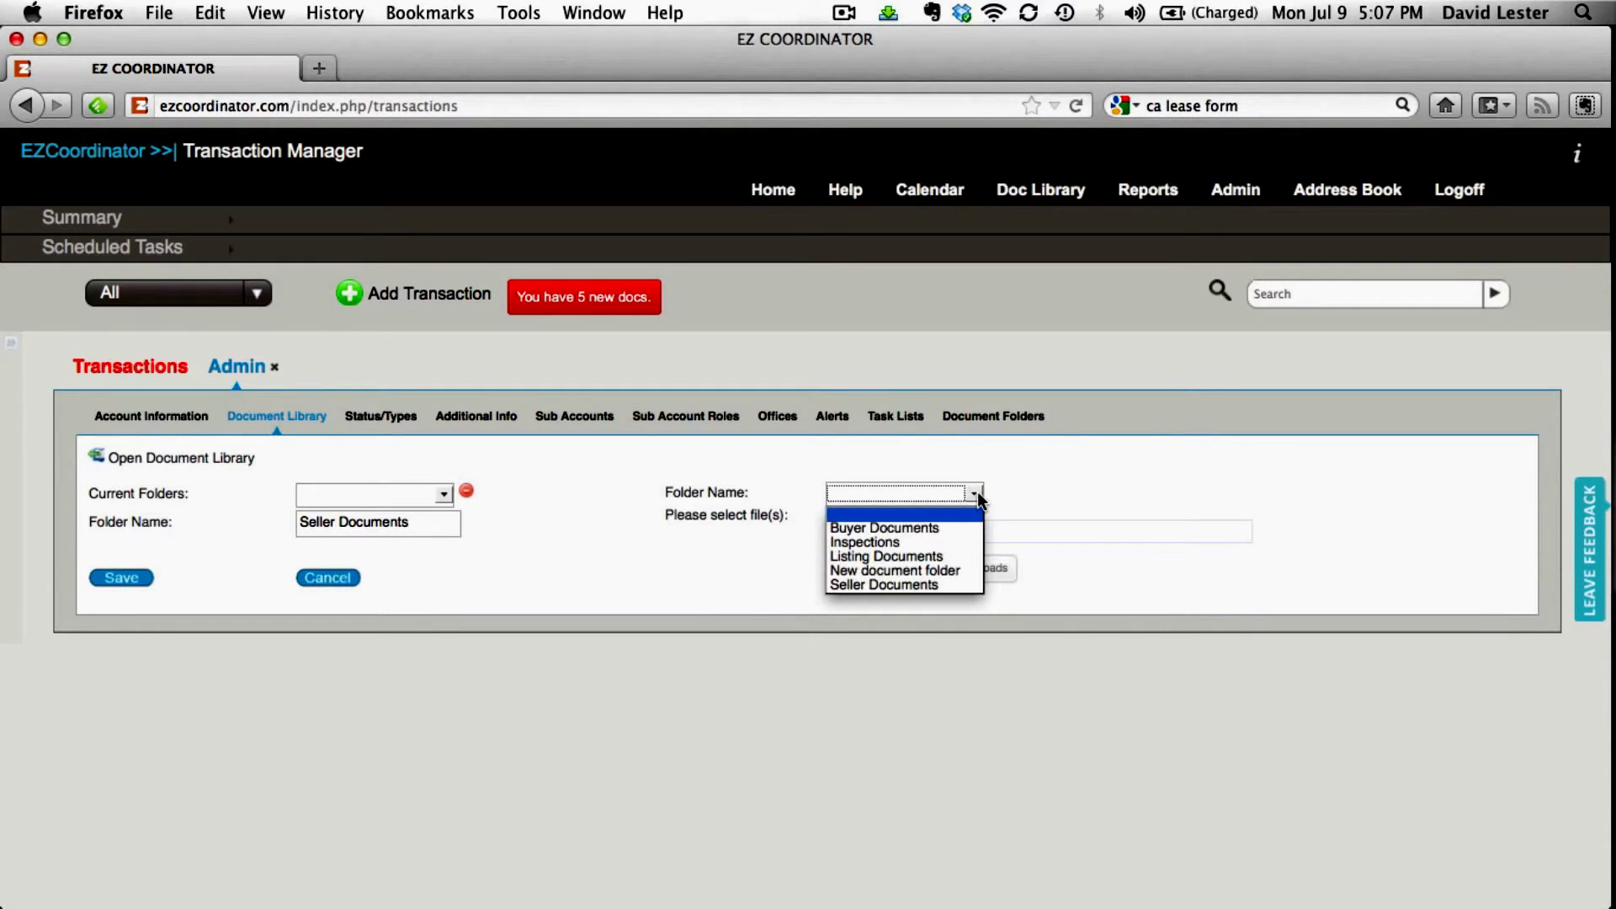
left_click(929, 584)
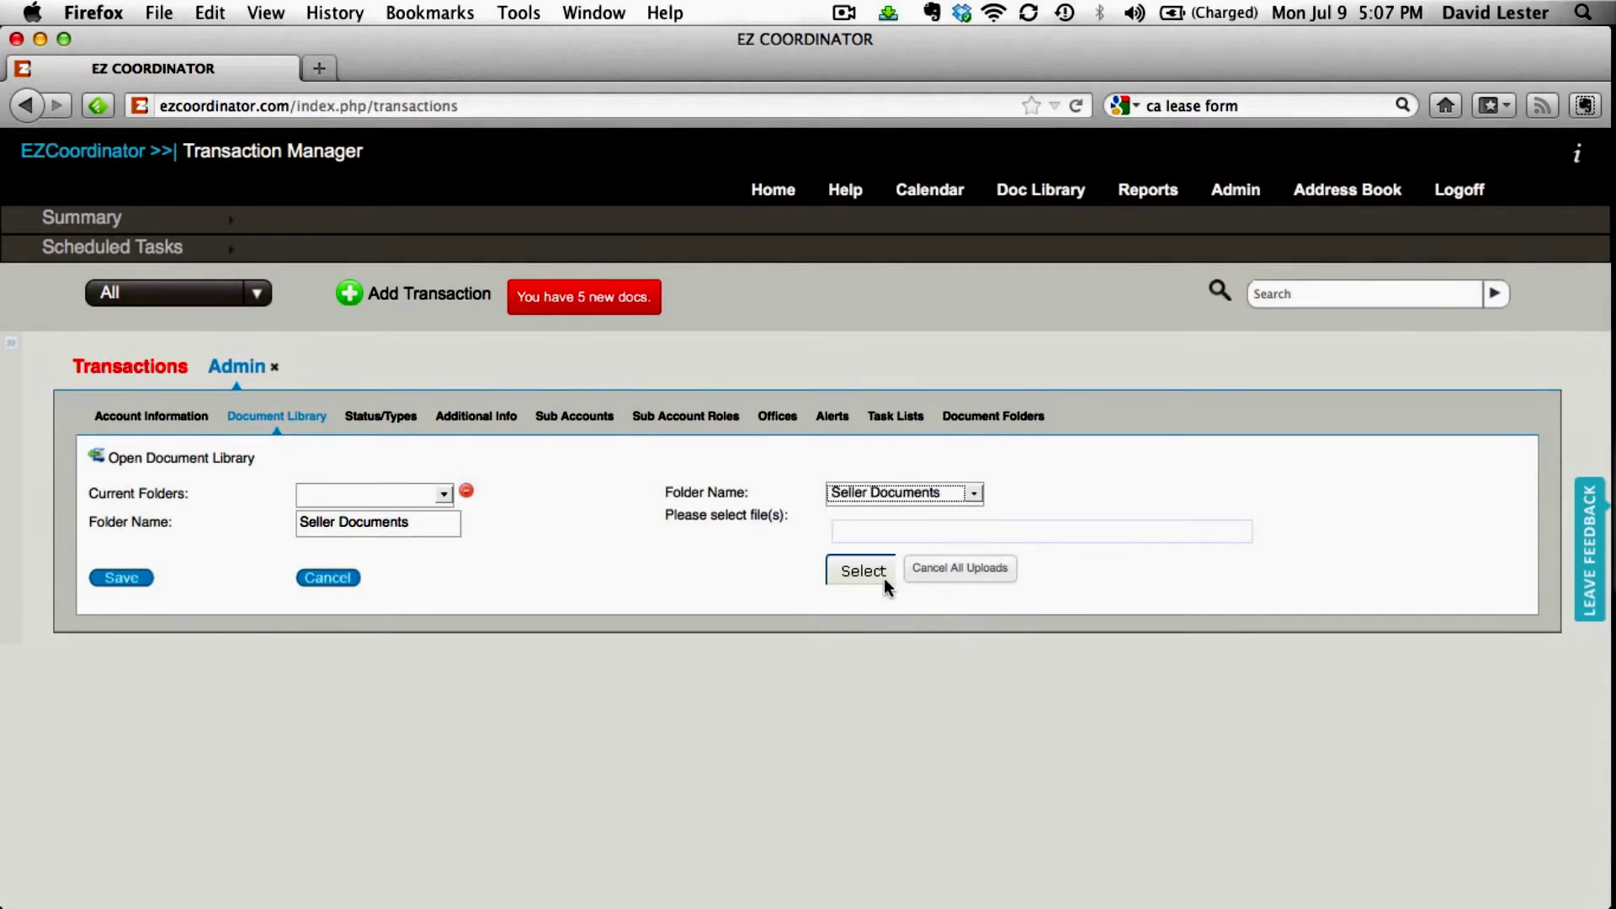
Step: Upload SSsequentsellsheet.pdf from the Desktop into Seller Documents
left_click(859, 569)
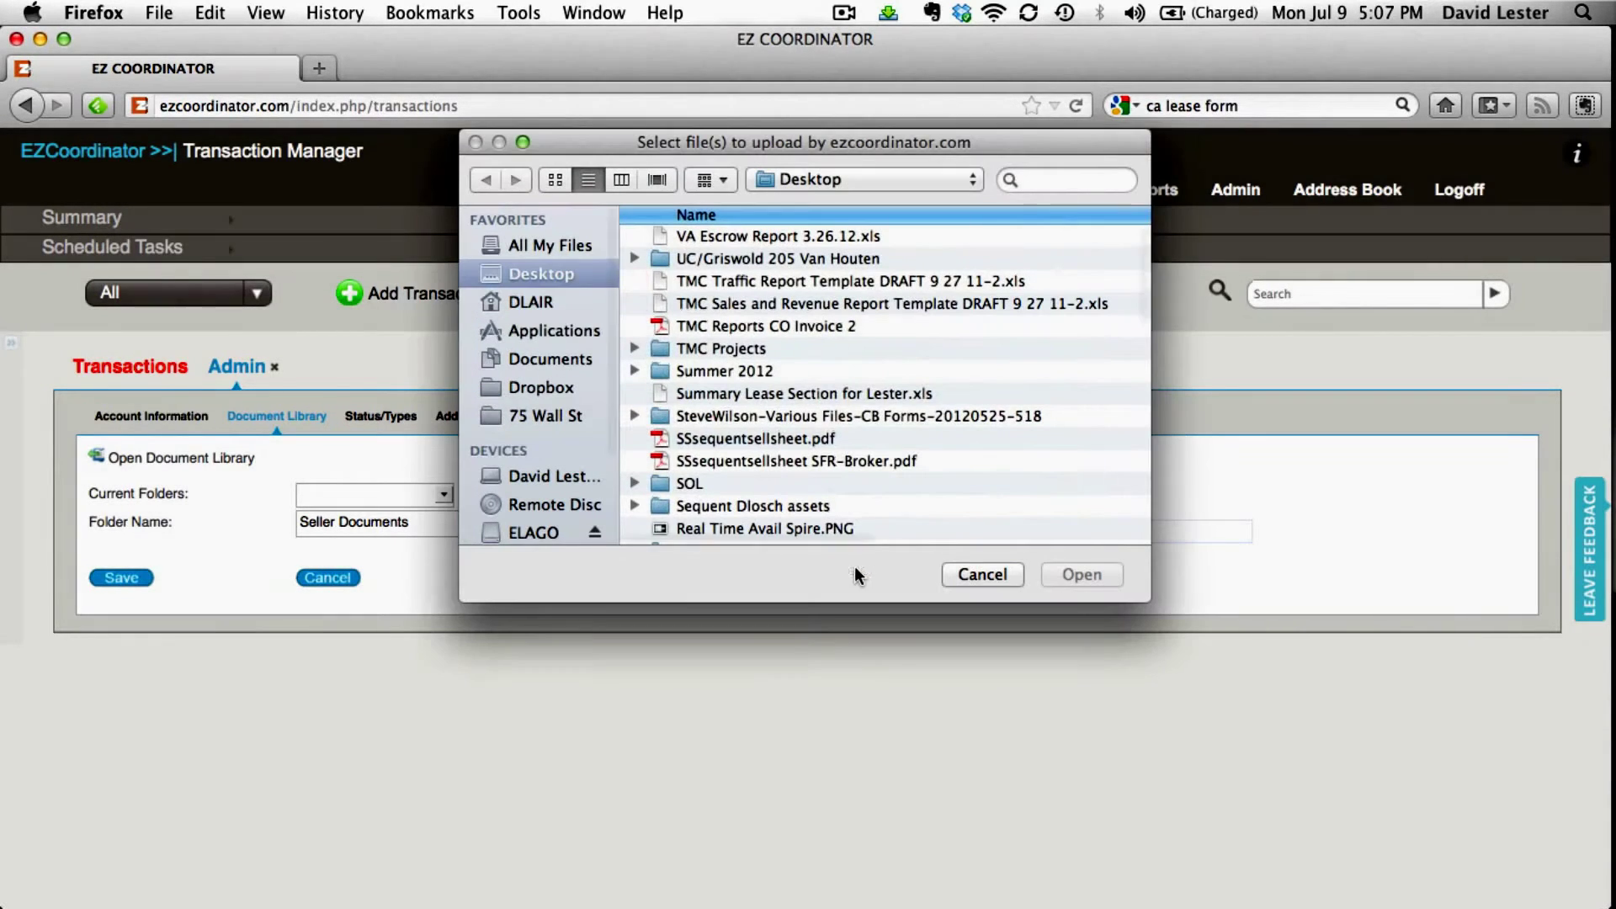
double_click(804, 440)
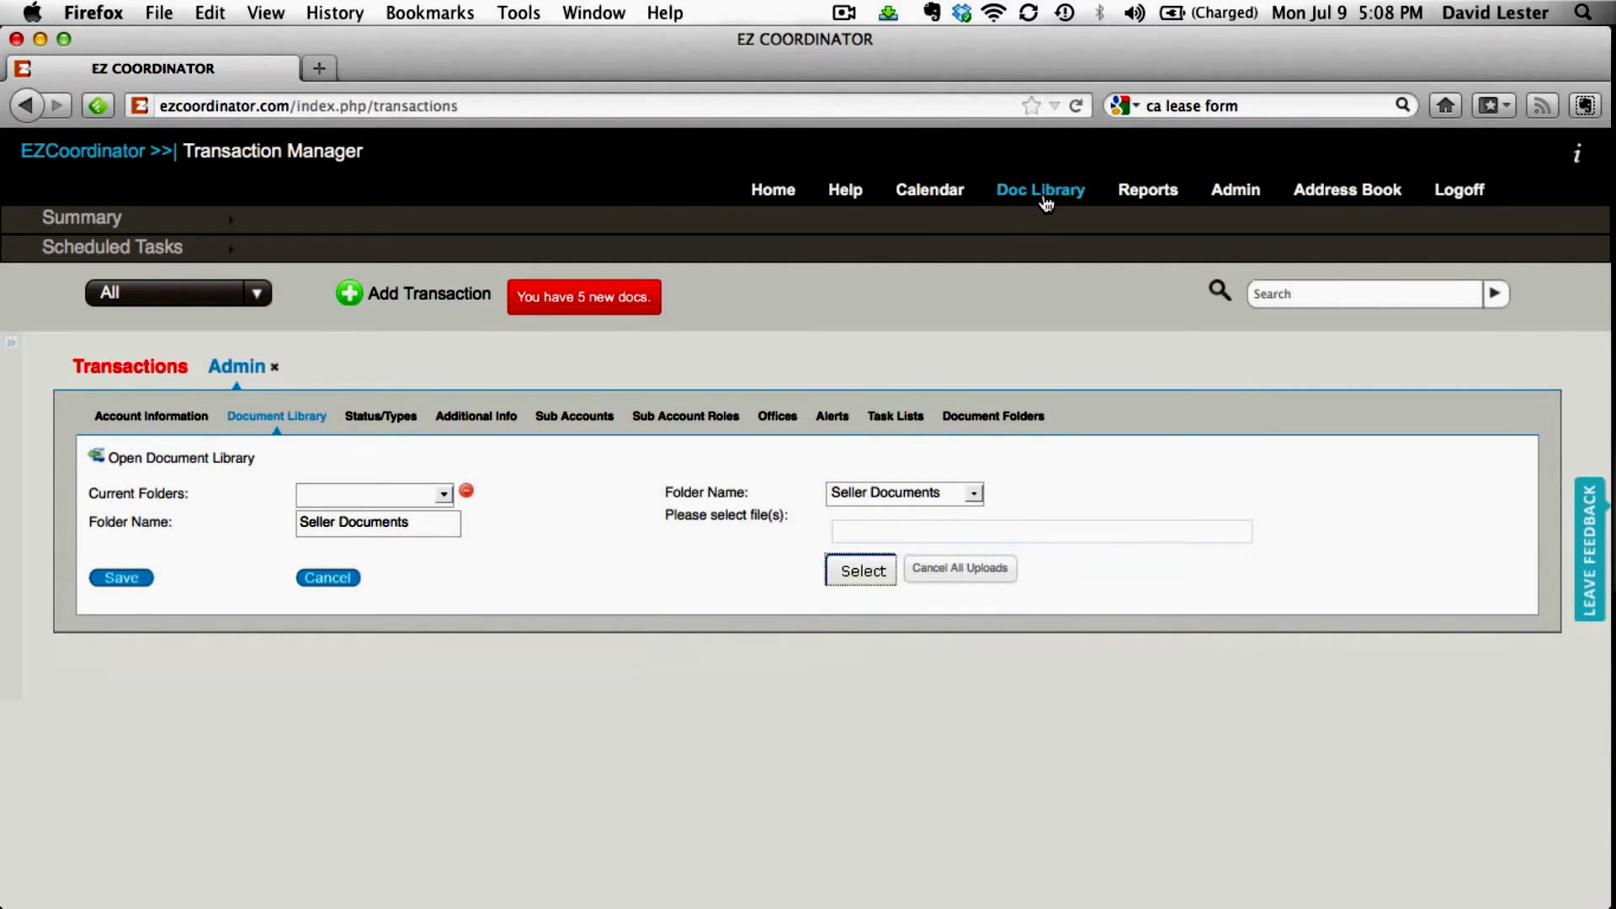
Step: Describe SSsequentsellsheet.pdf as 'Sell Sheet' and Foreclosure vs Short Sale.pdf as 'Foreclosure Document'
left_click(1043, 192)
left_click(1045, 194)
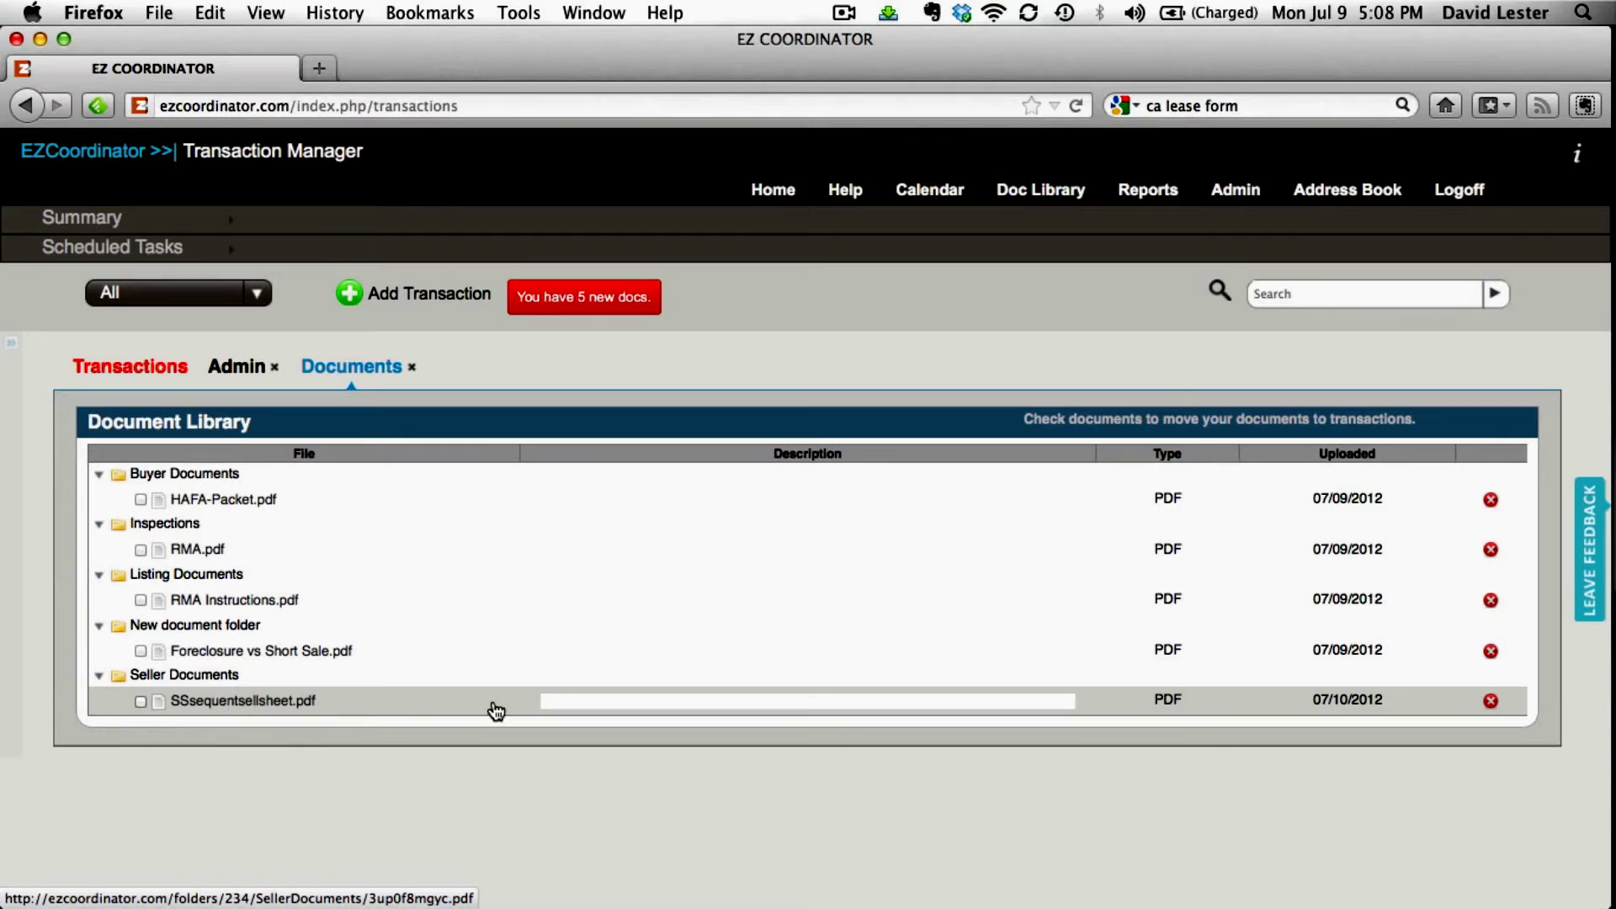
left_click(600, 699)
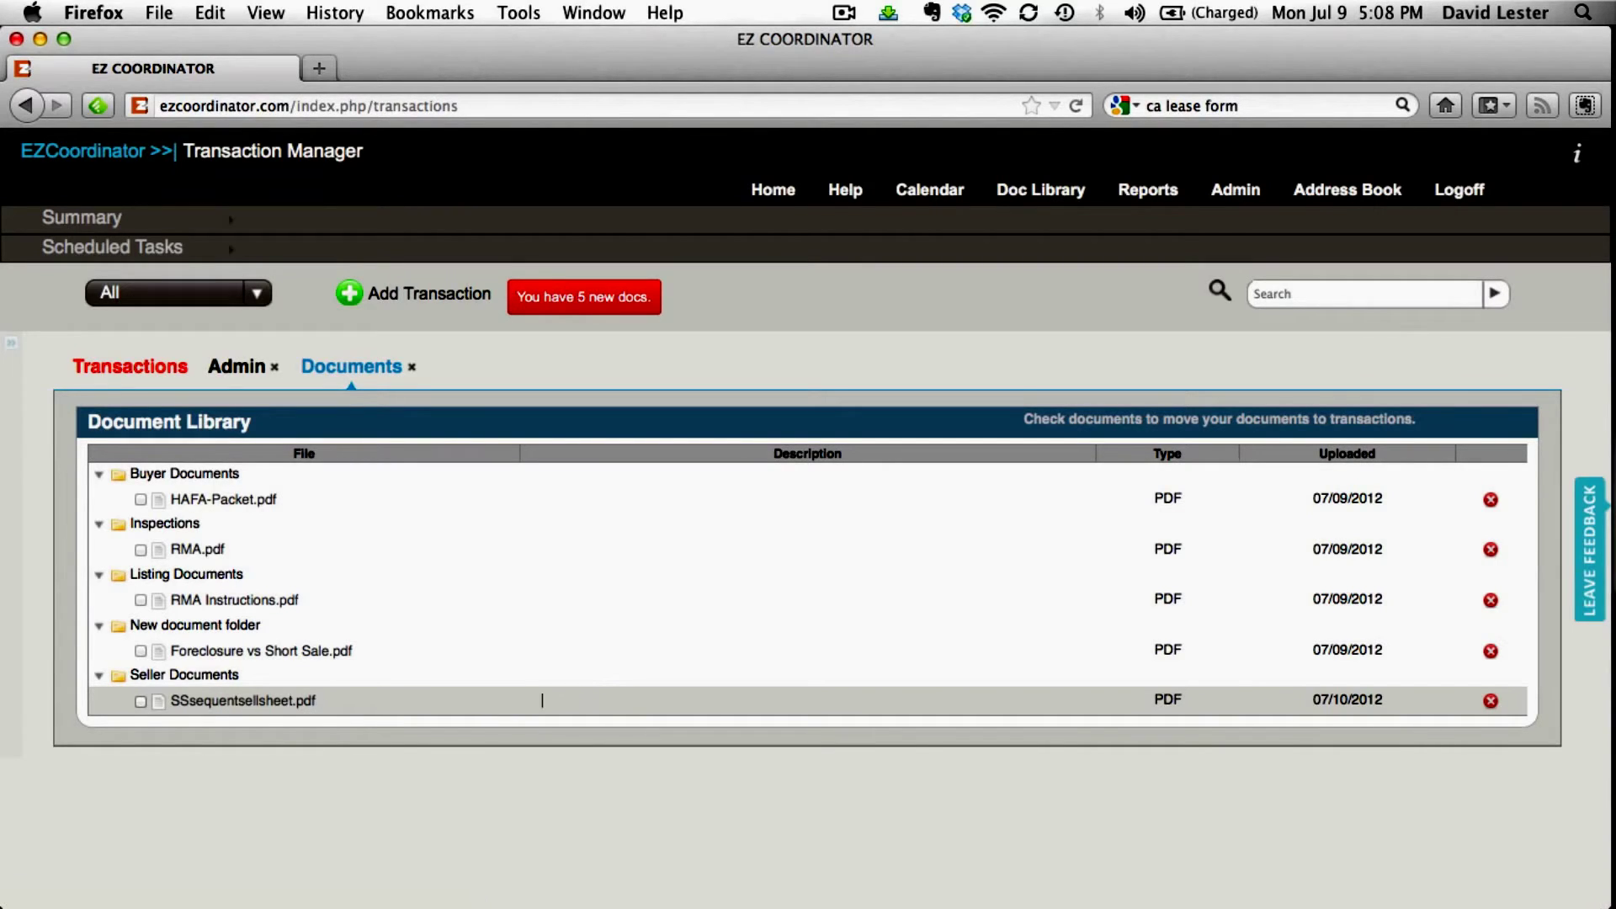
type("Sell Sheet")
left_click(631, 651)
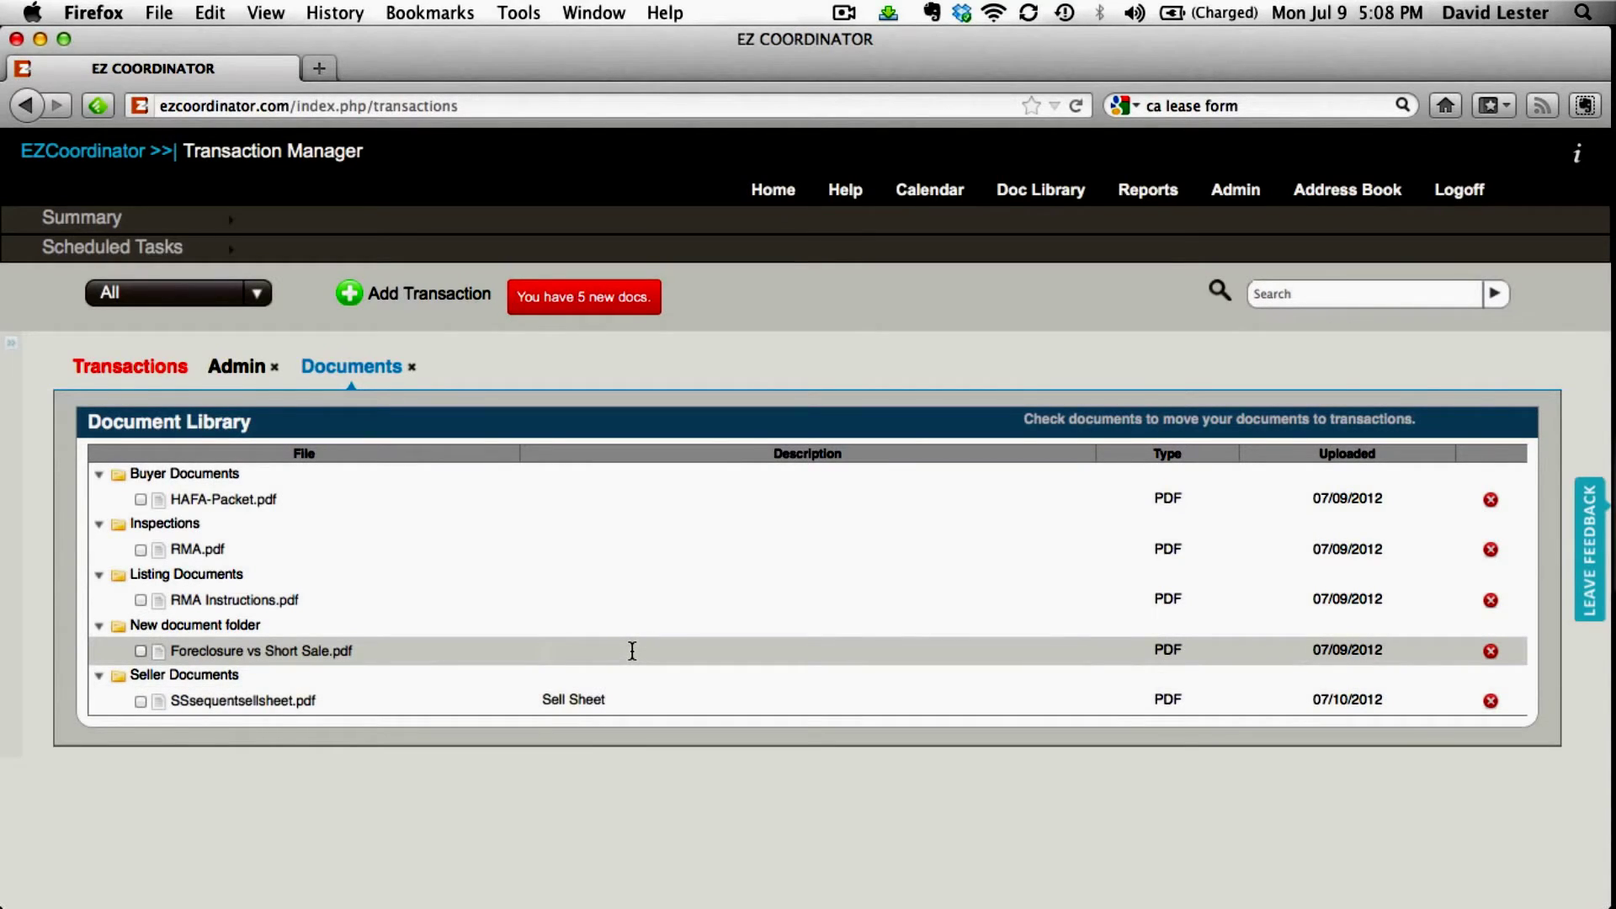
type("Foreclosure Document")
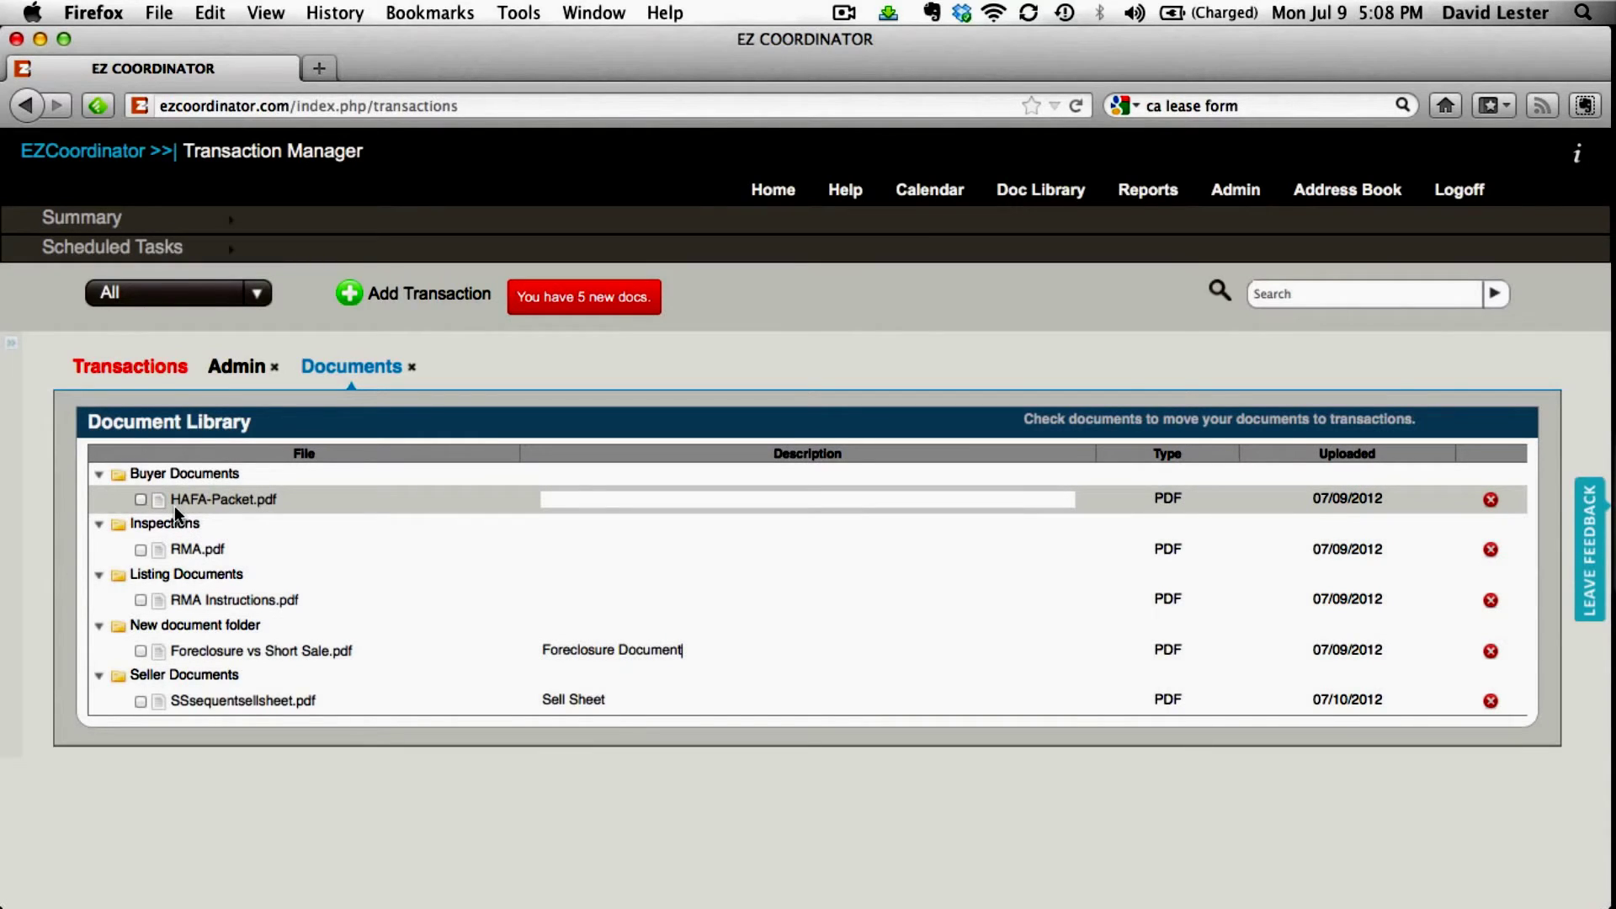
Step: Mark RMA.pdf and RMA Instructions.pdf for copying to a transaction
left_click(143, 550)
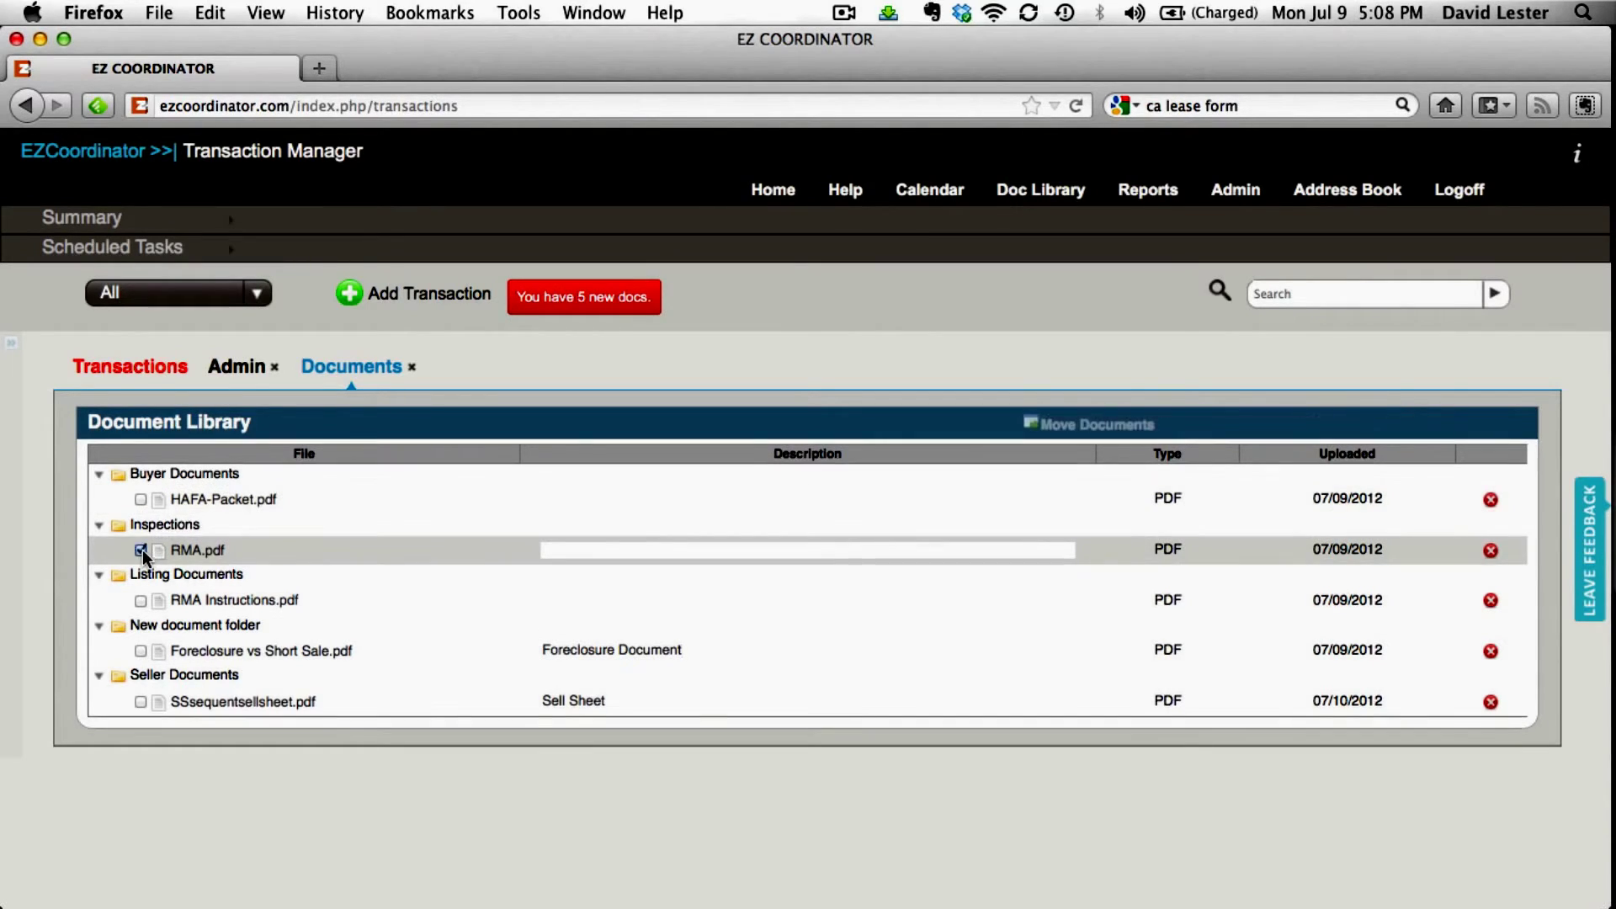
left_click(141, 601)
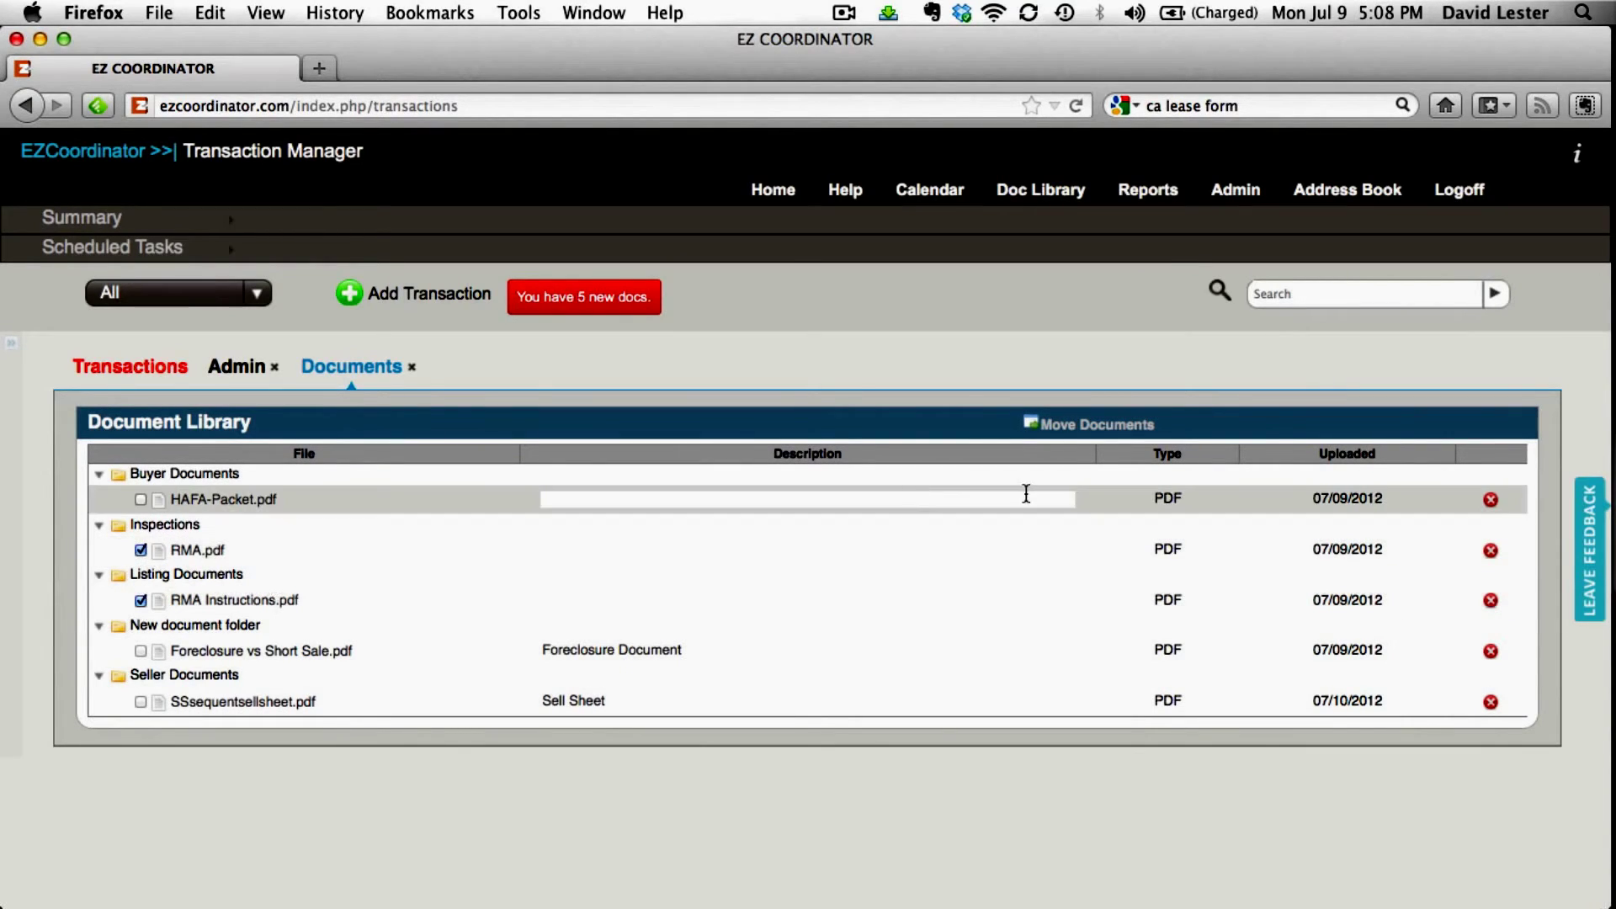
left_click(1093, 431)
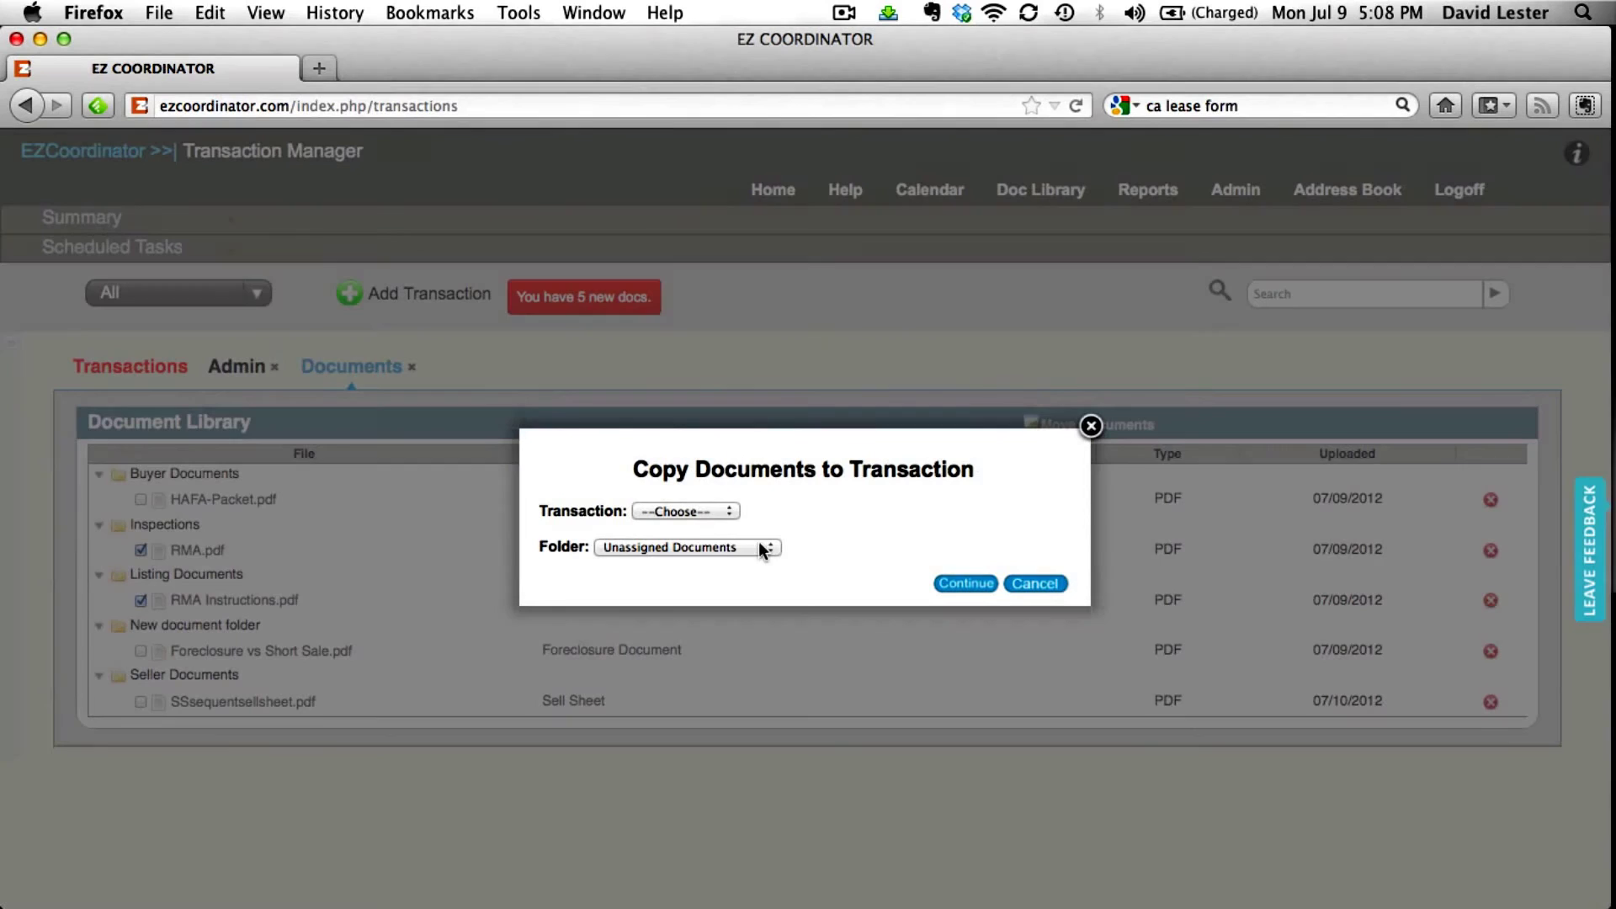
Step: Copy the marked documents into the Miscellaneous folder of the 45 Main St transaction
left_click(705, 511)
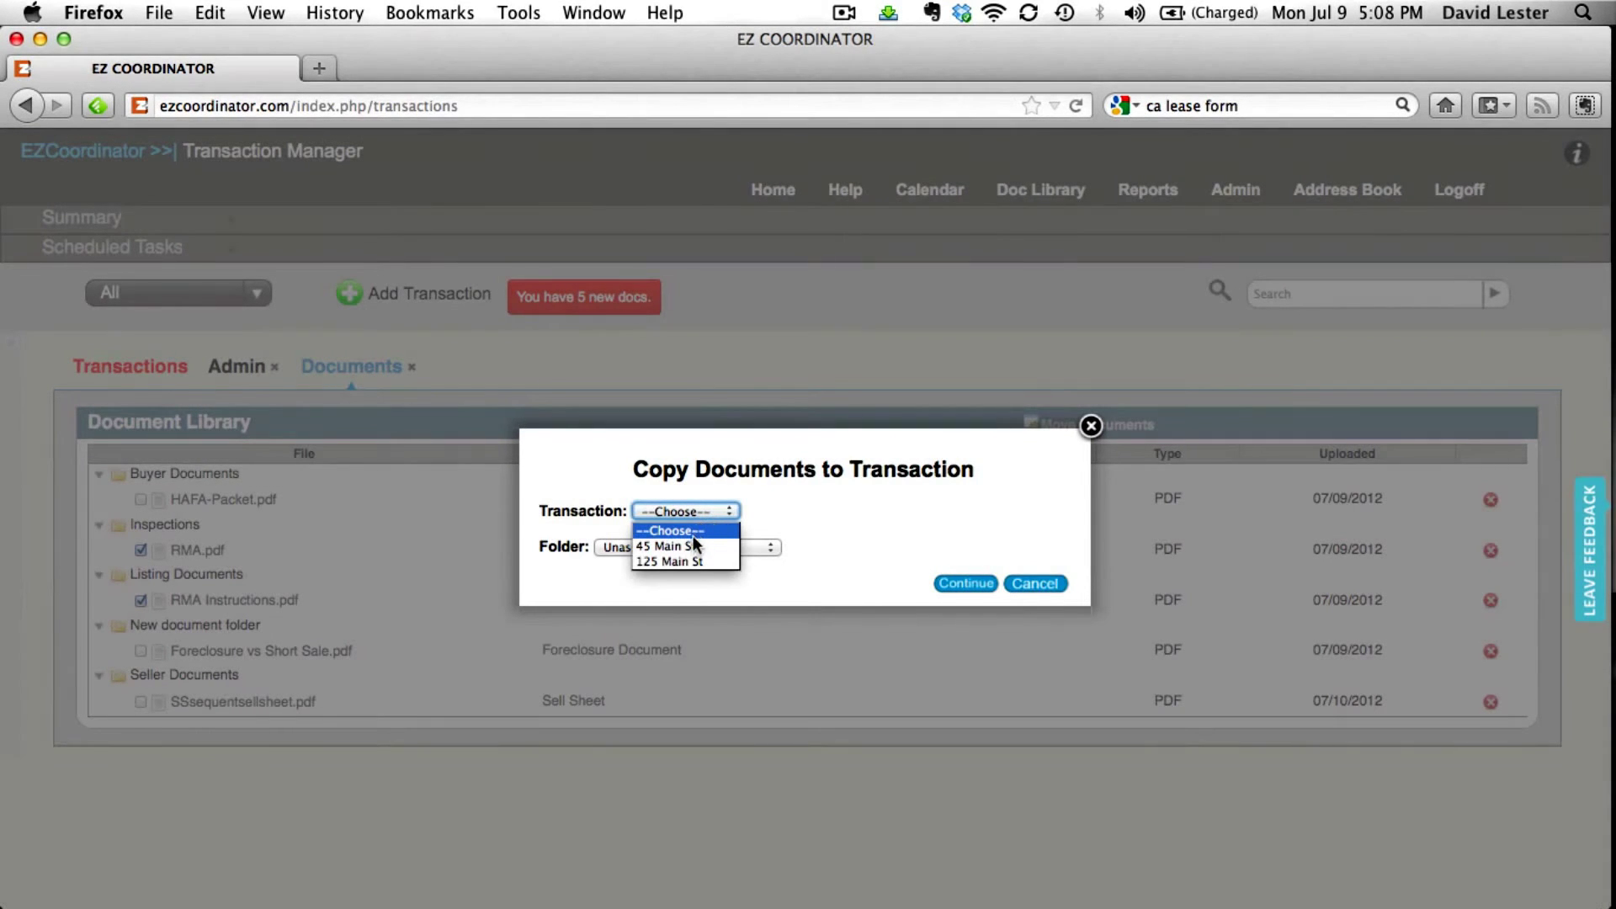
left_click(691, 545)
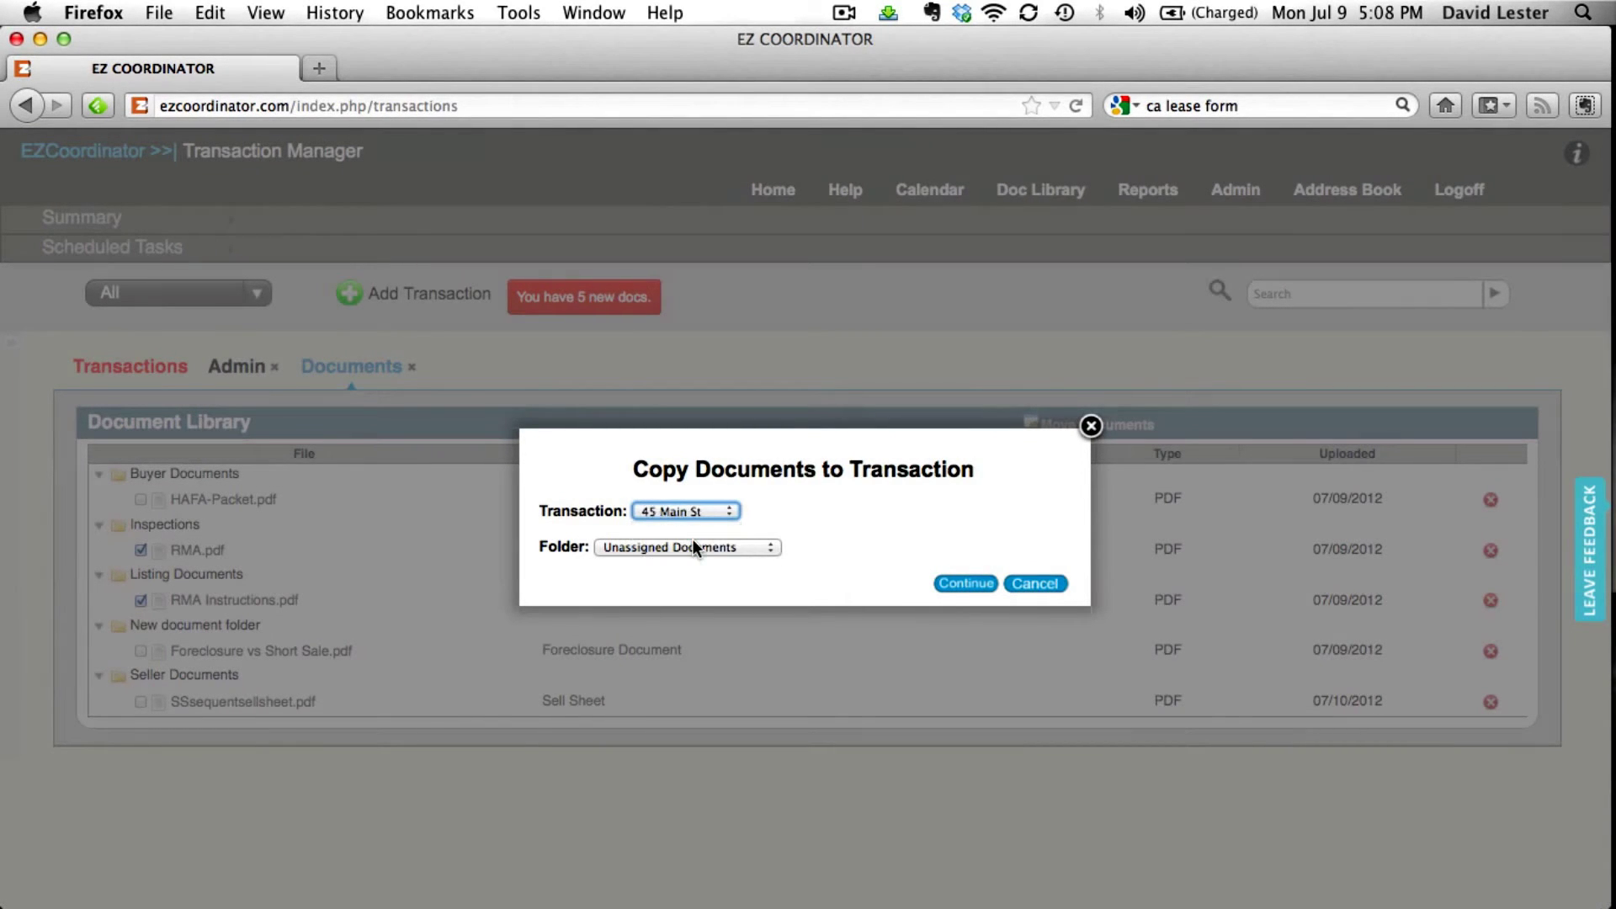
left_click(714, 550)
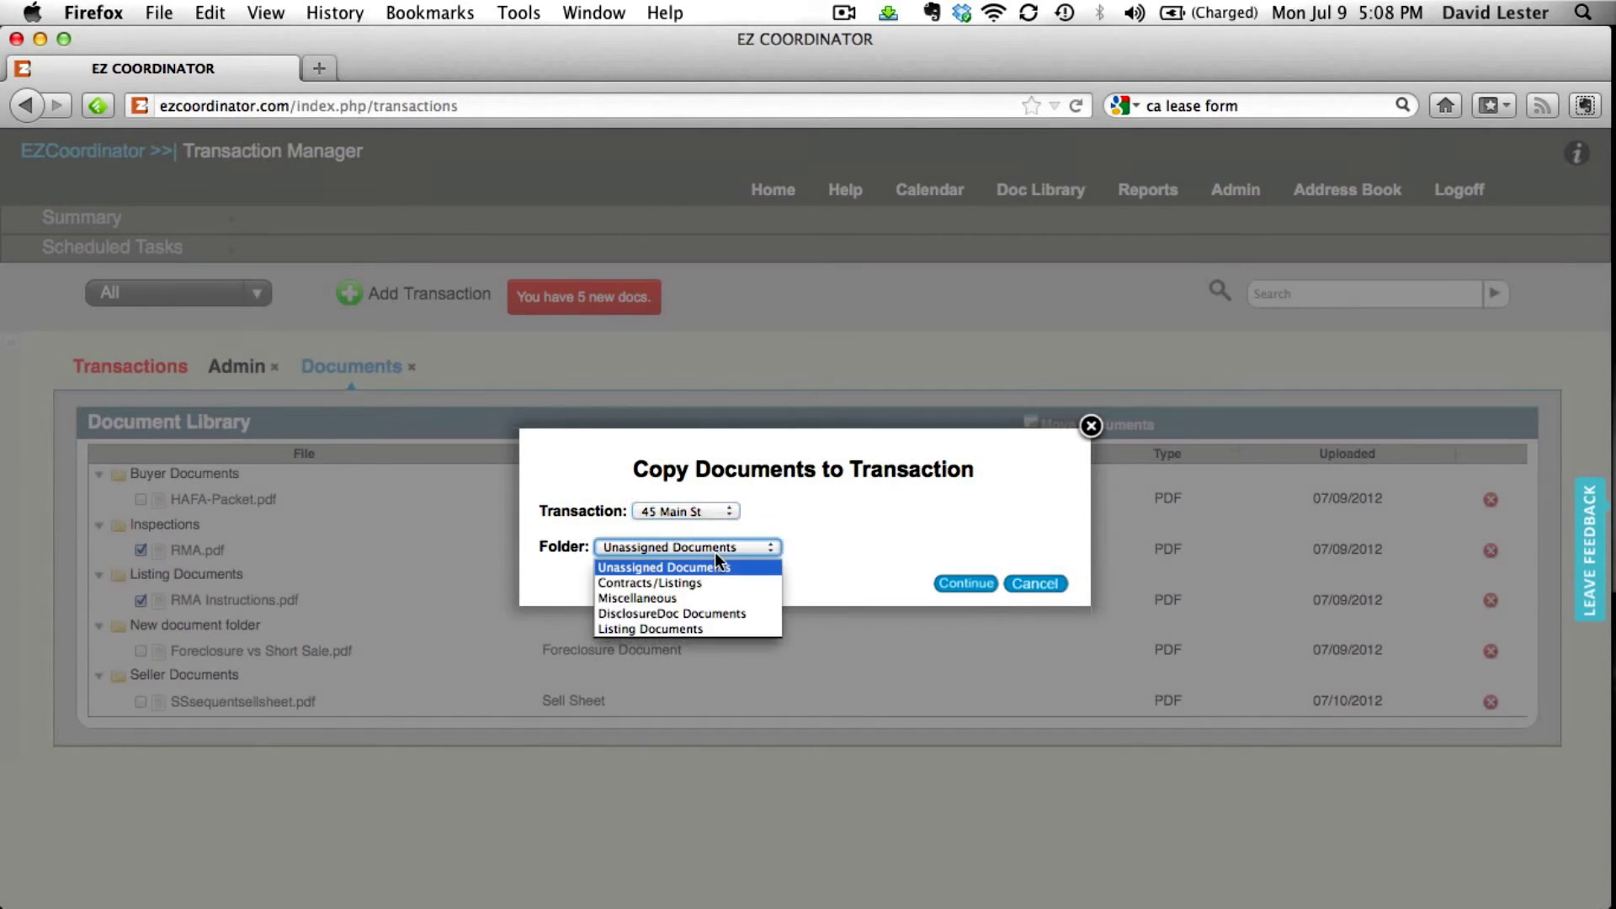
left_click(699, 596)
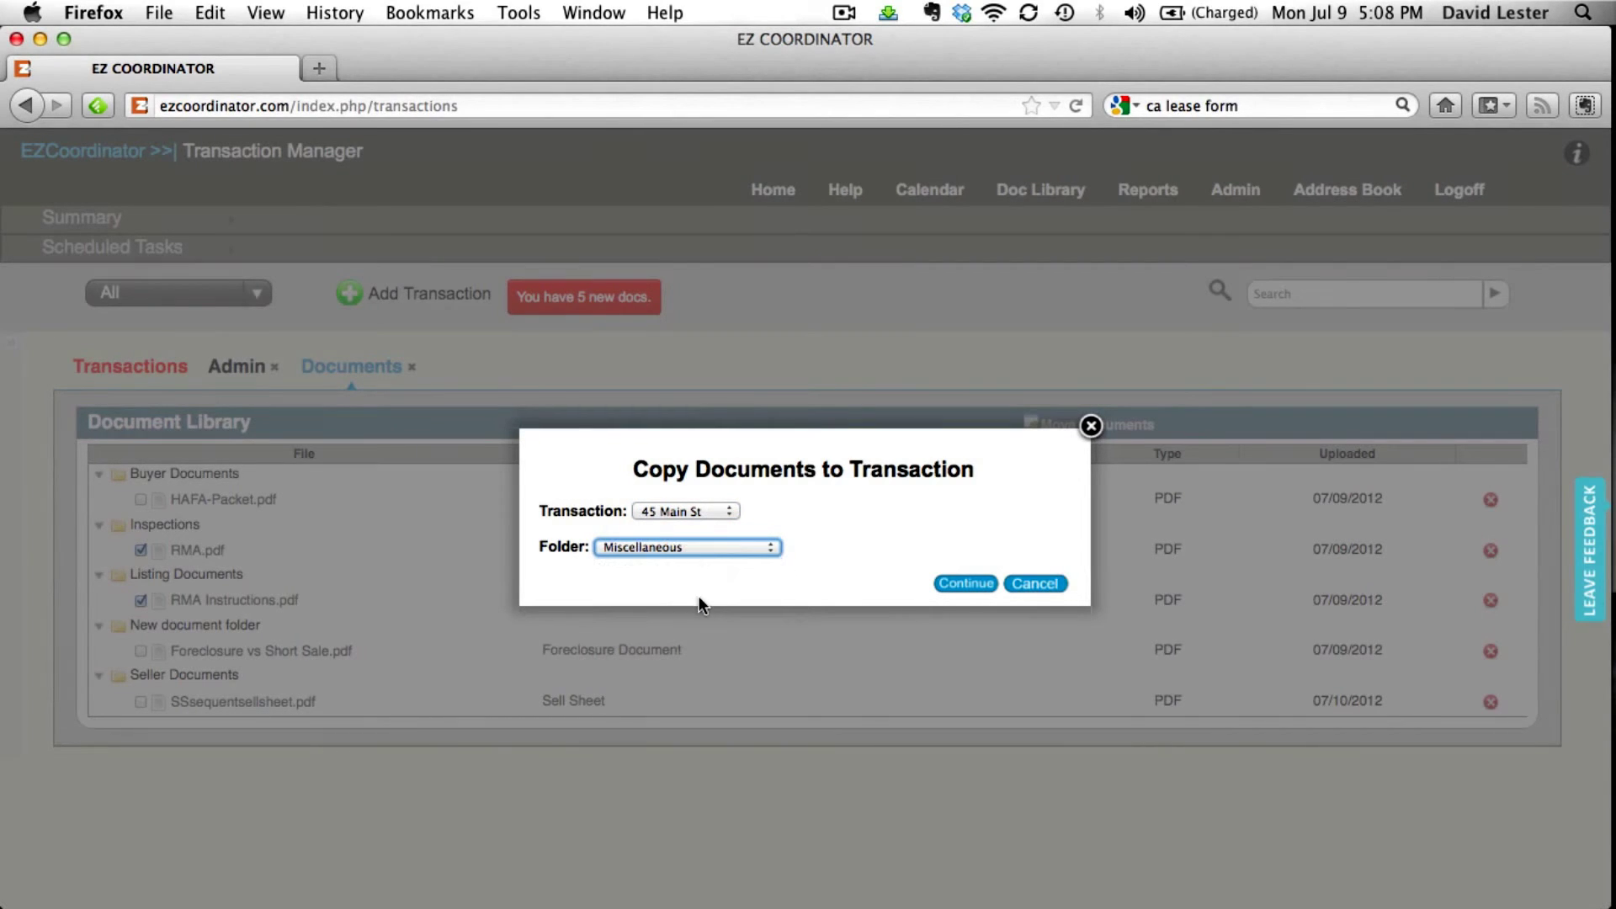
left_click(961, 580)
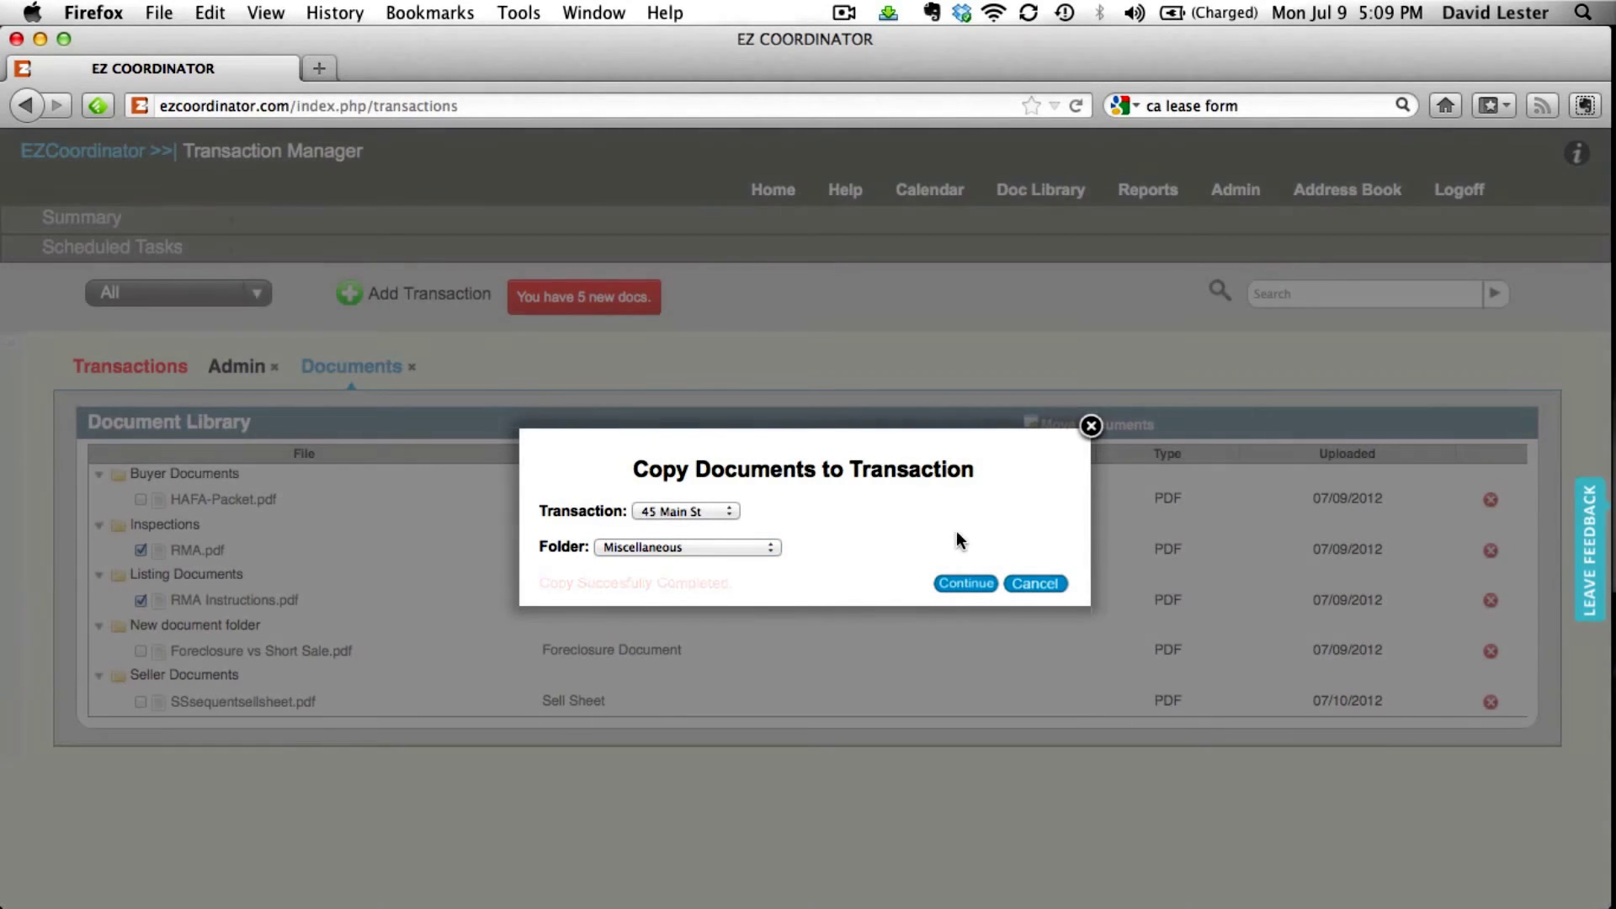
Step: Close the copy window and open the 45 Main St transaction from the transactions list
left_click(1092, 427)
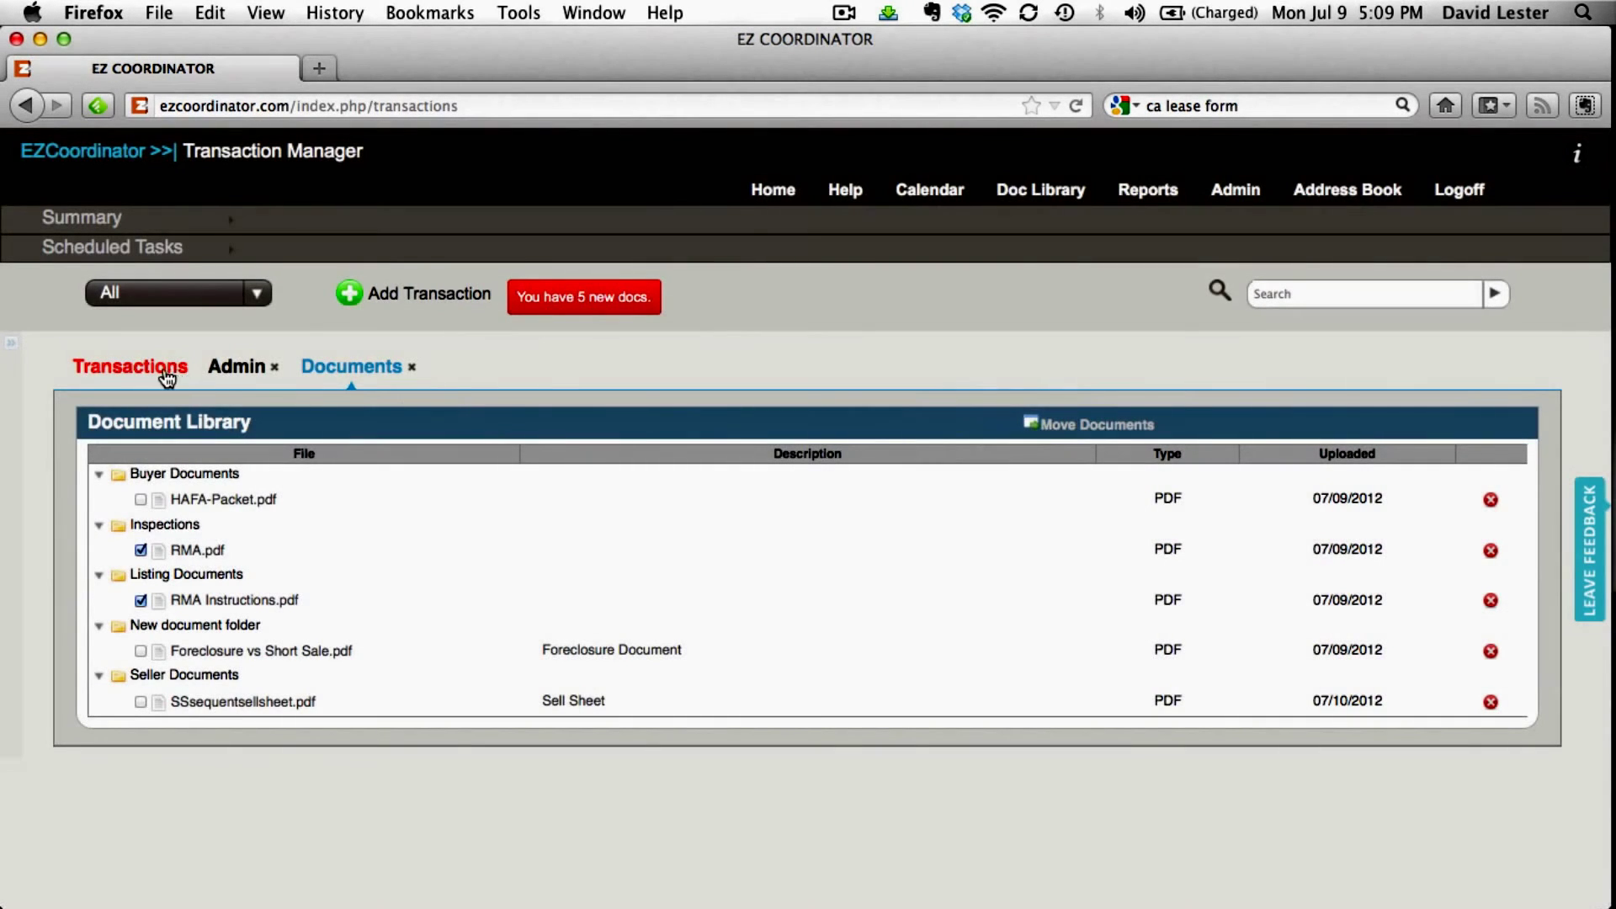
left_click(167, 375)
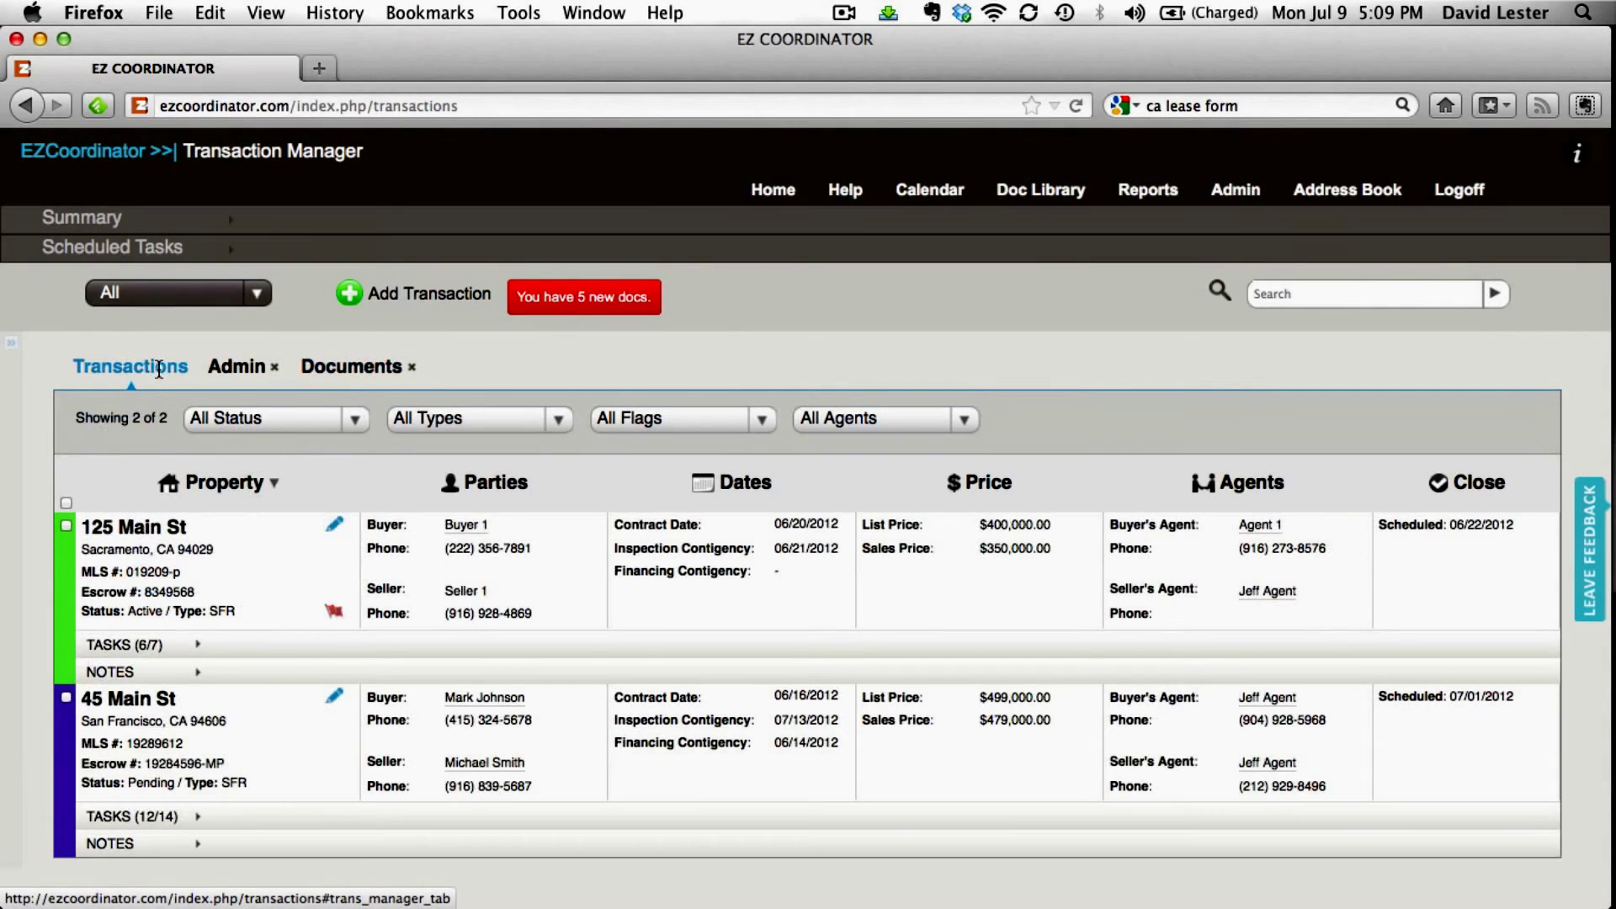
left_click(338, 698)
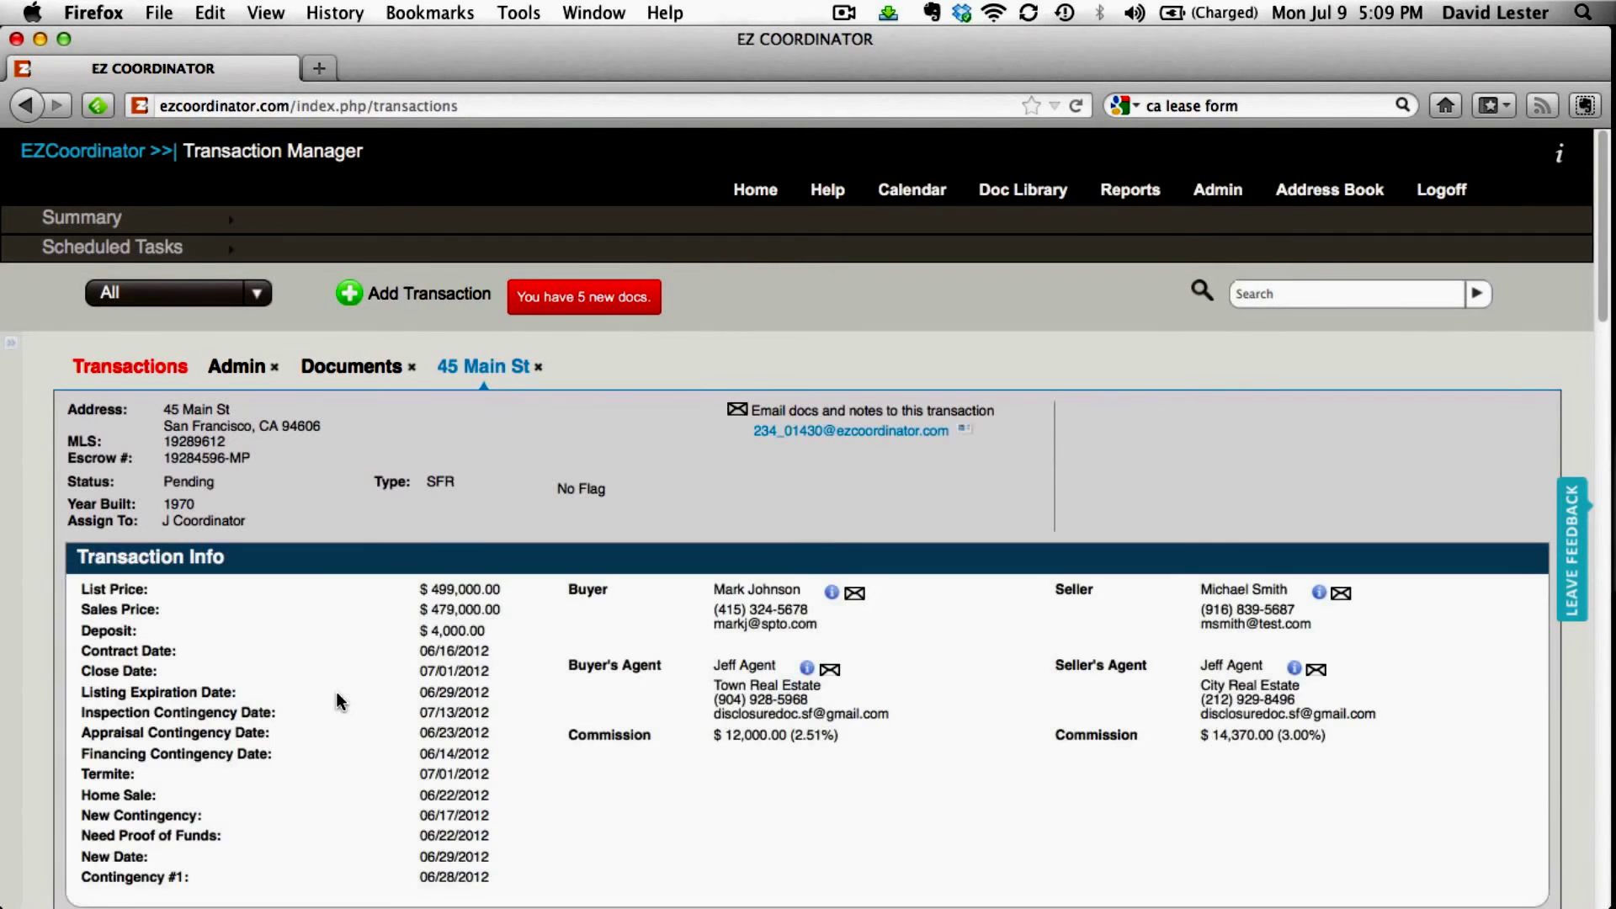
Step: Expand the transaction's Documents section and check RMA.pdf and RMA Instructions.pdf under Miscellaneous
scroll(336, 693, "down", 5)
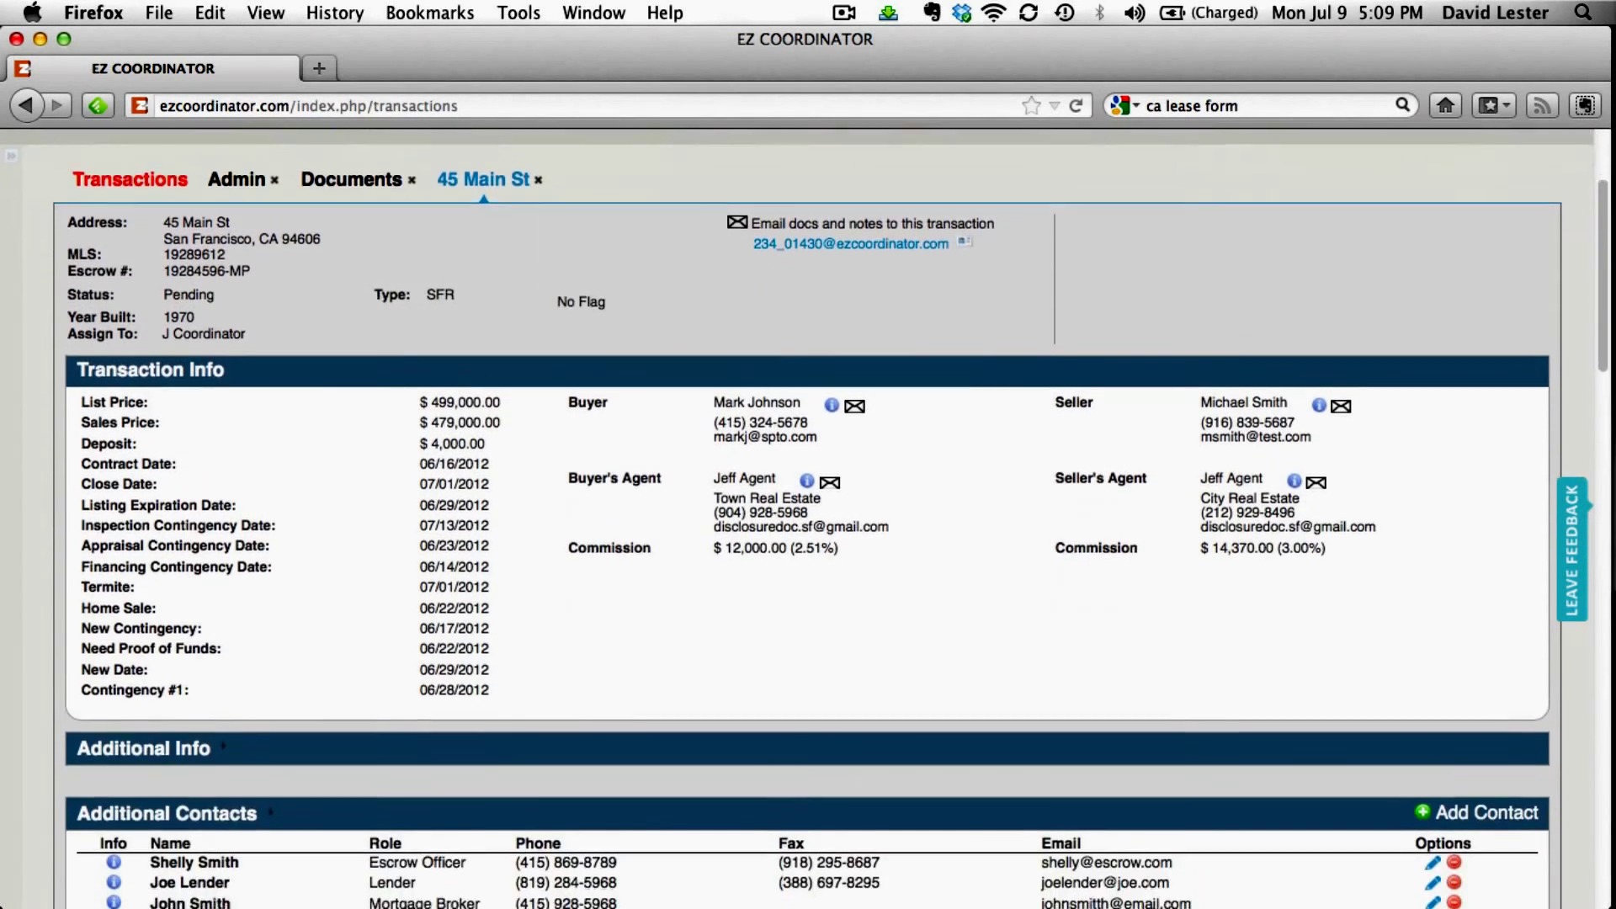
scroll(808, 518, "down", 3)
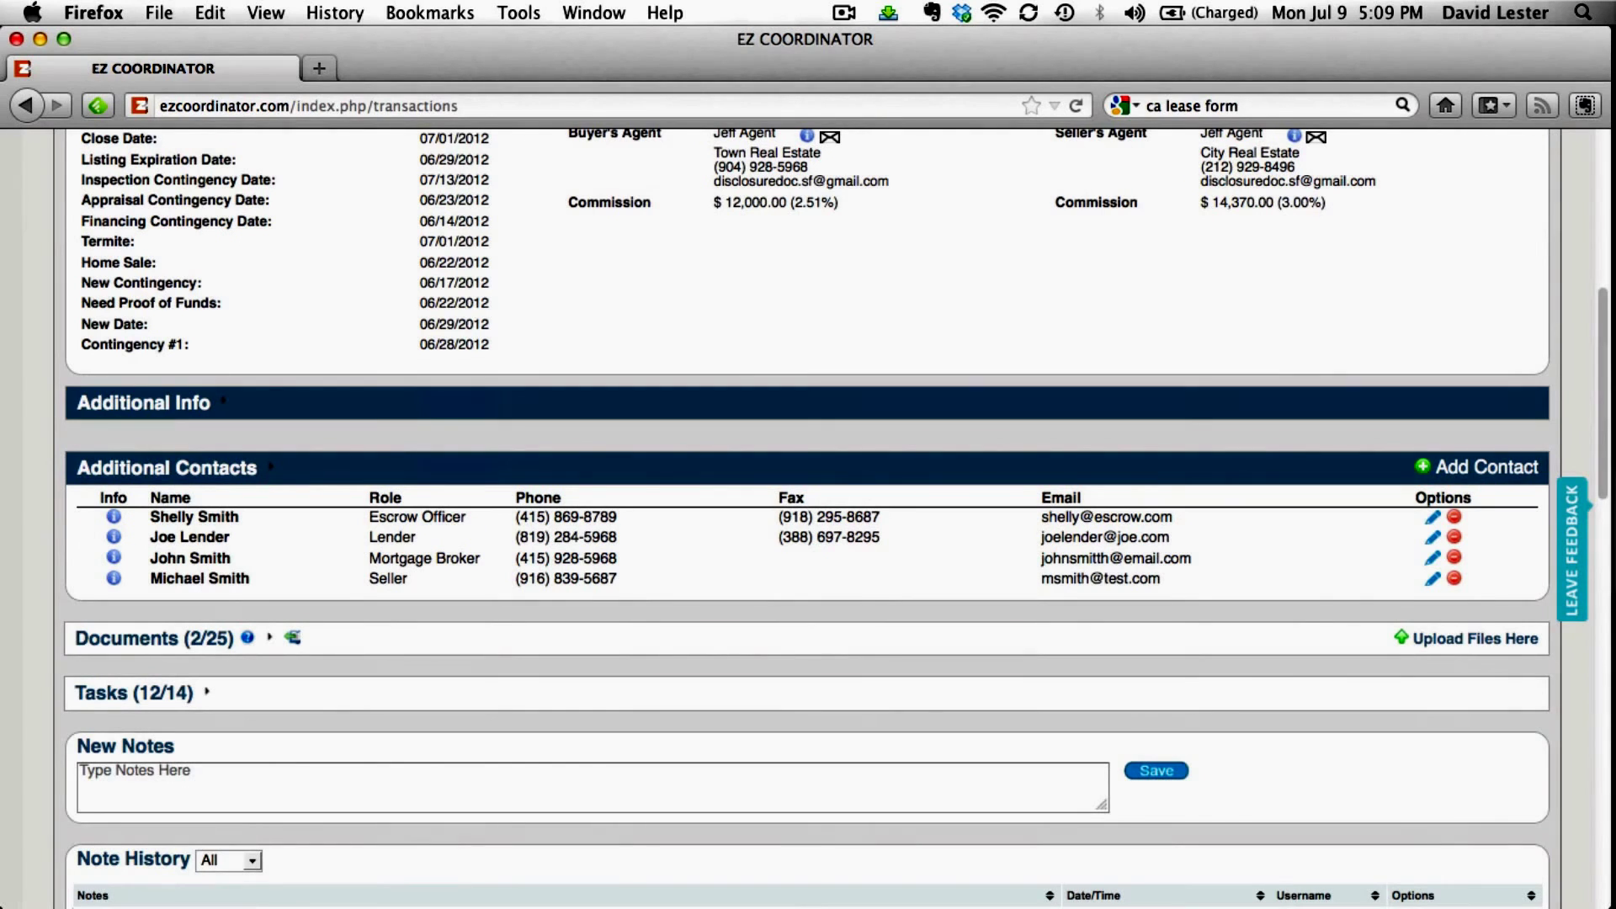
left_click(217, 645)
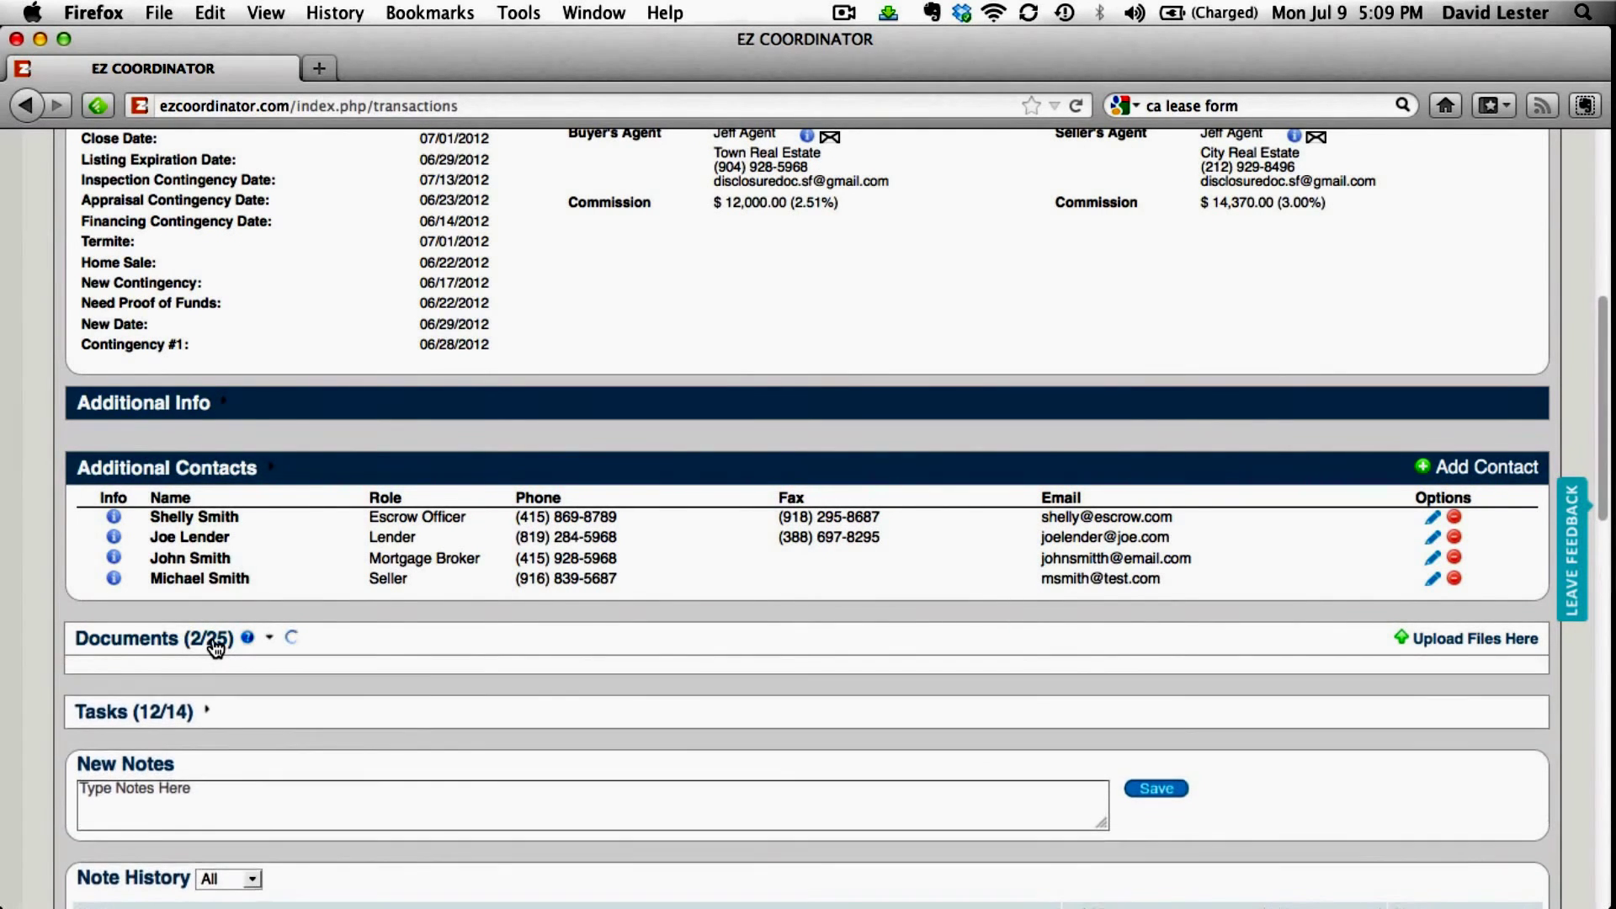
scroll(217, 644, "down", 5)
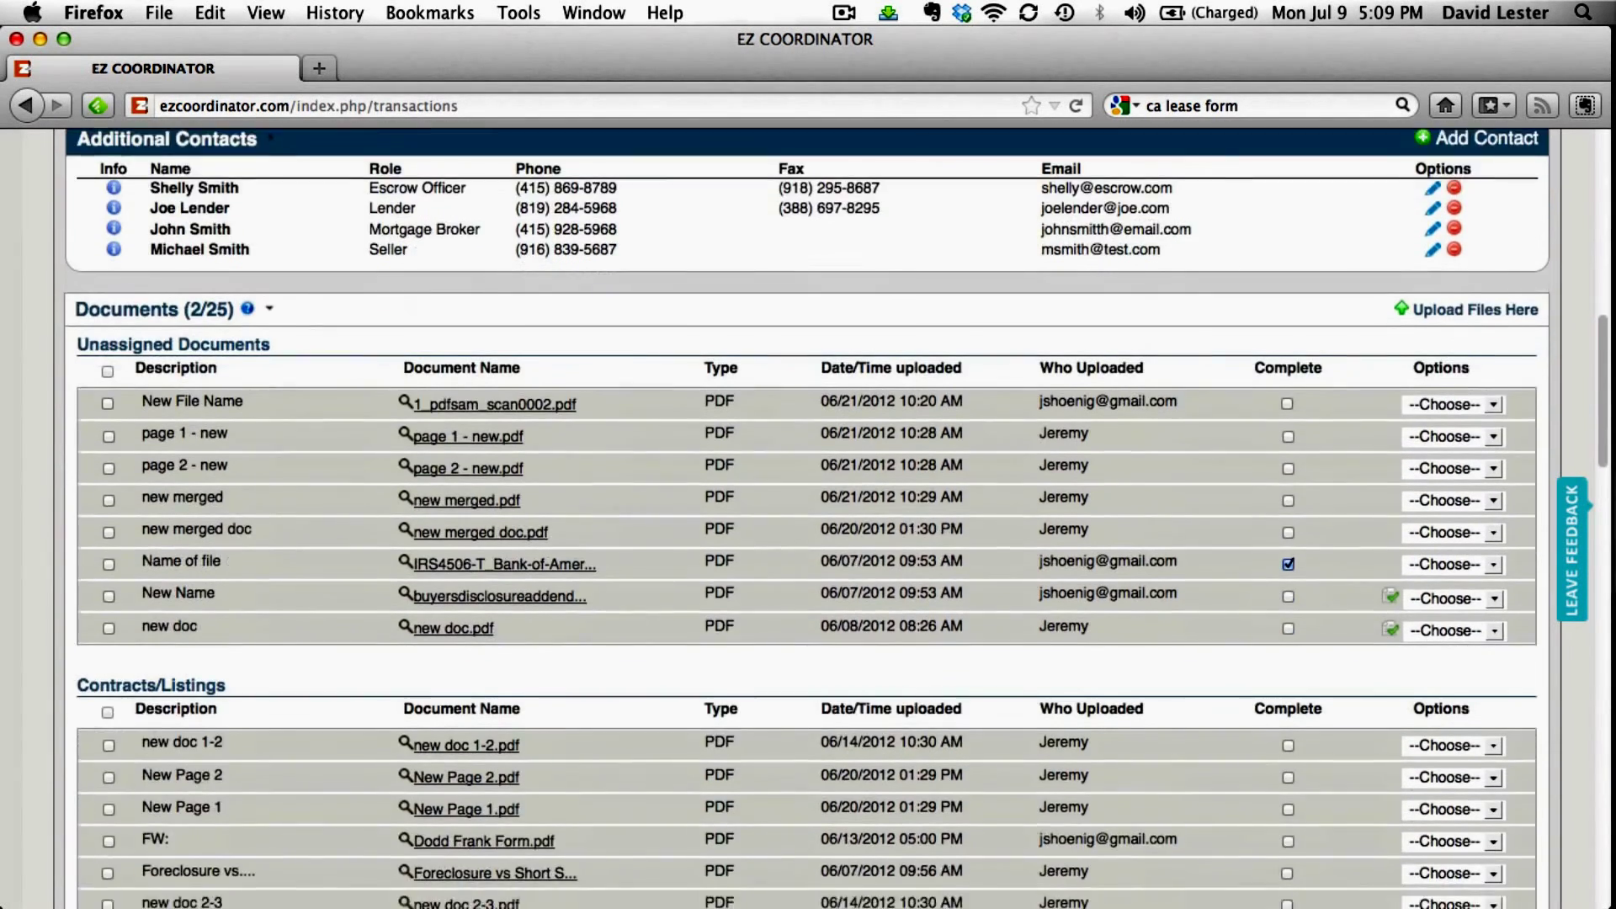
scroll(808, 518, "down", 10)
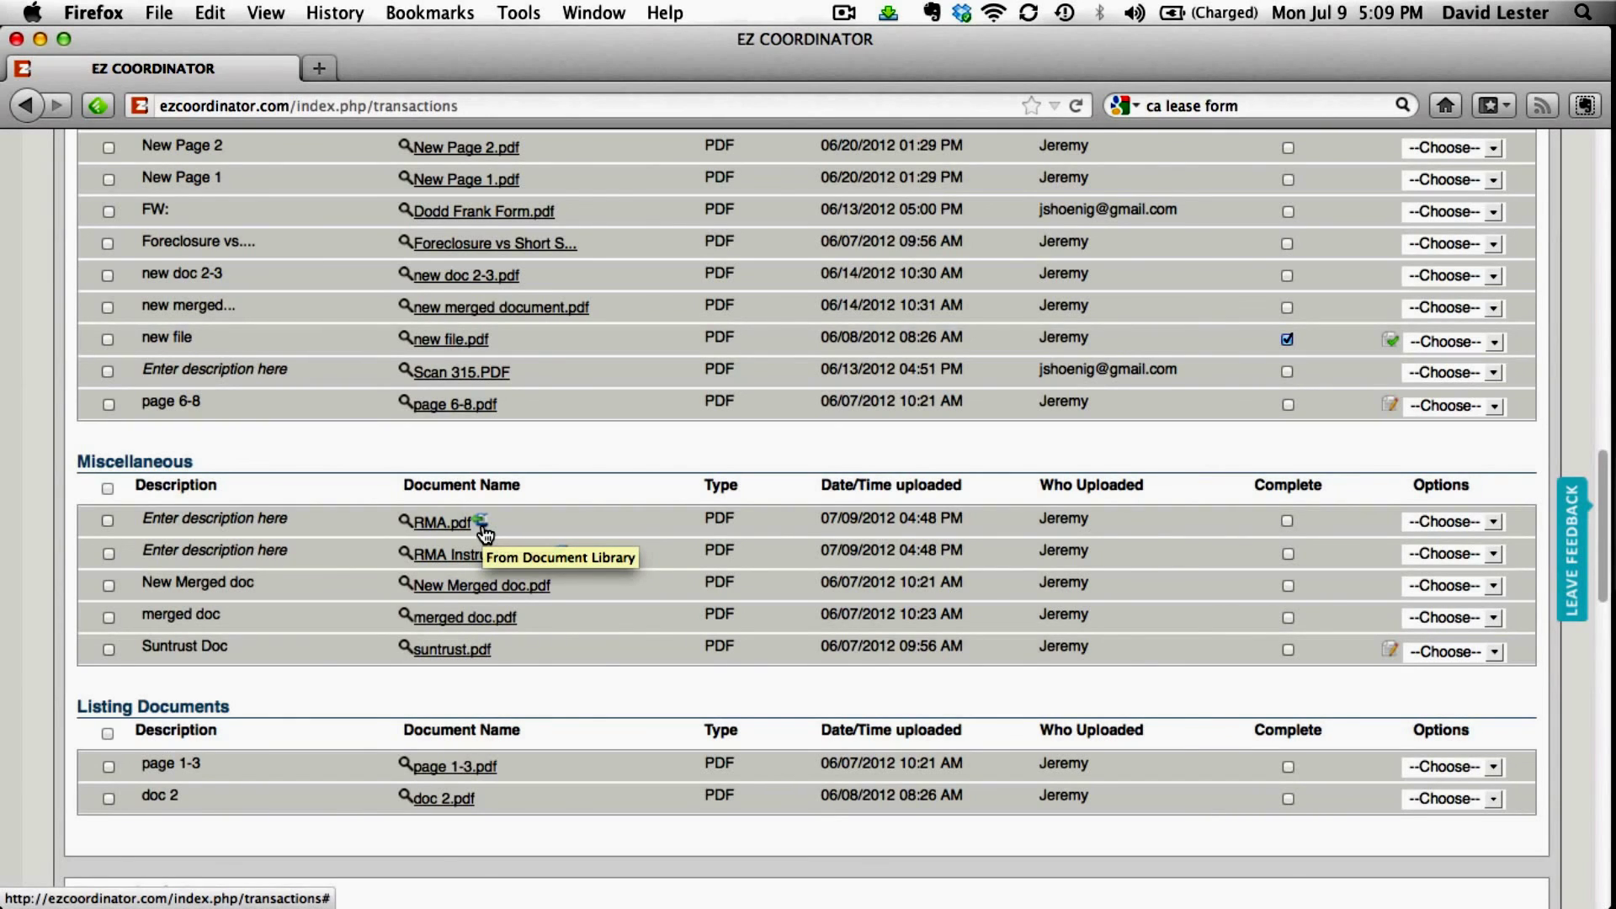
scroll(484, 535, "up", 5)
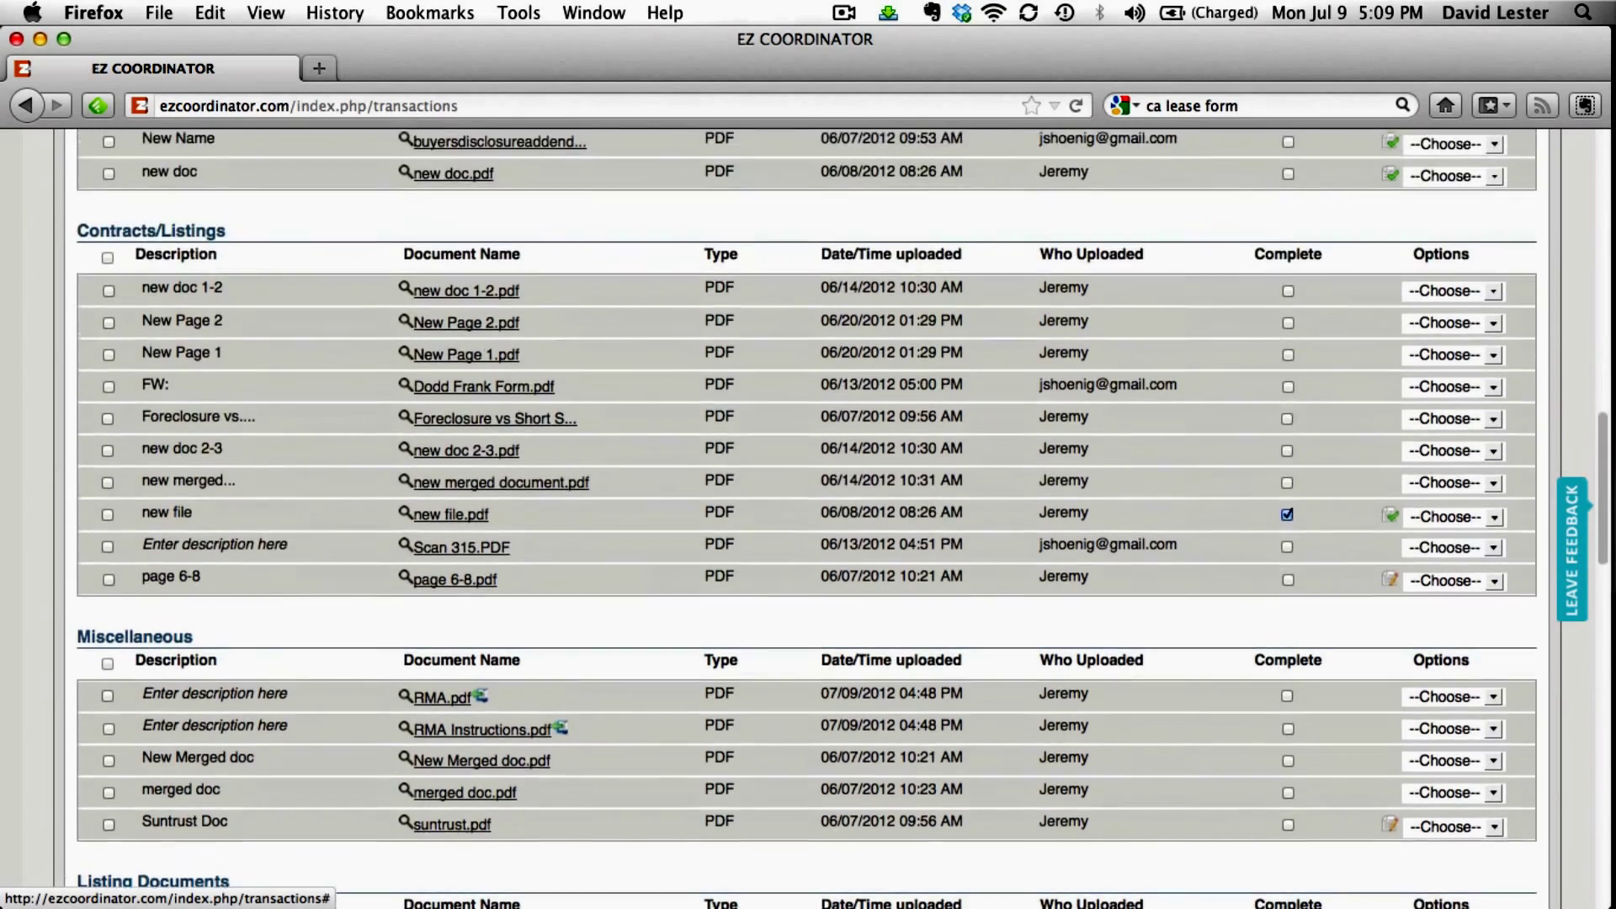
scroll(484, 534, "up", 3)
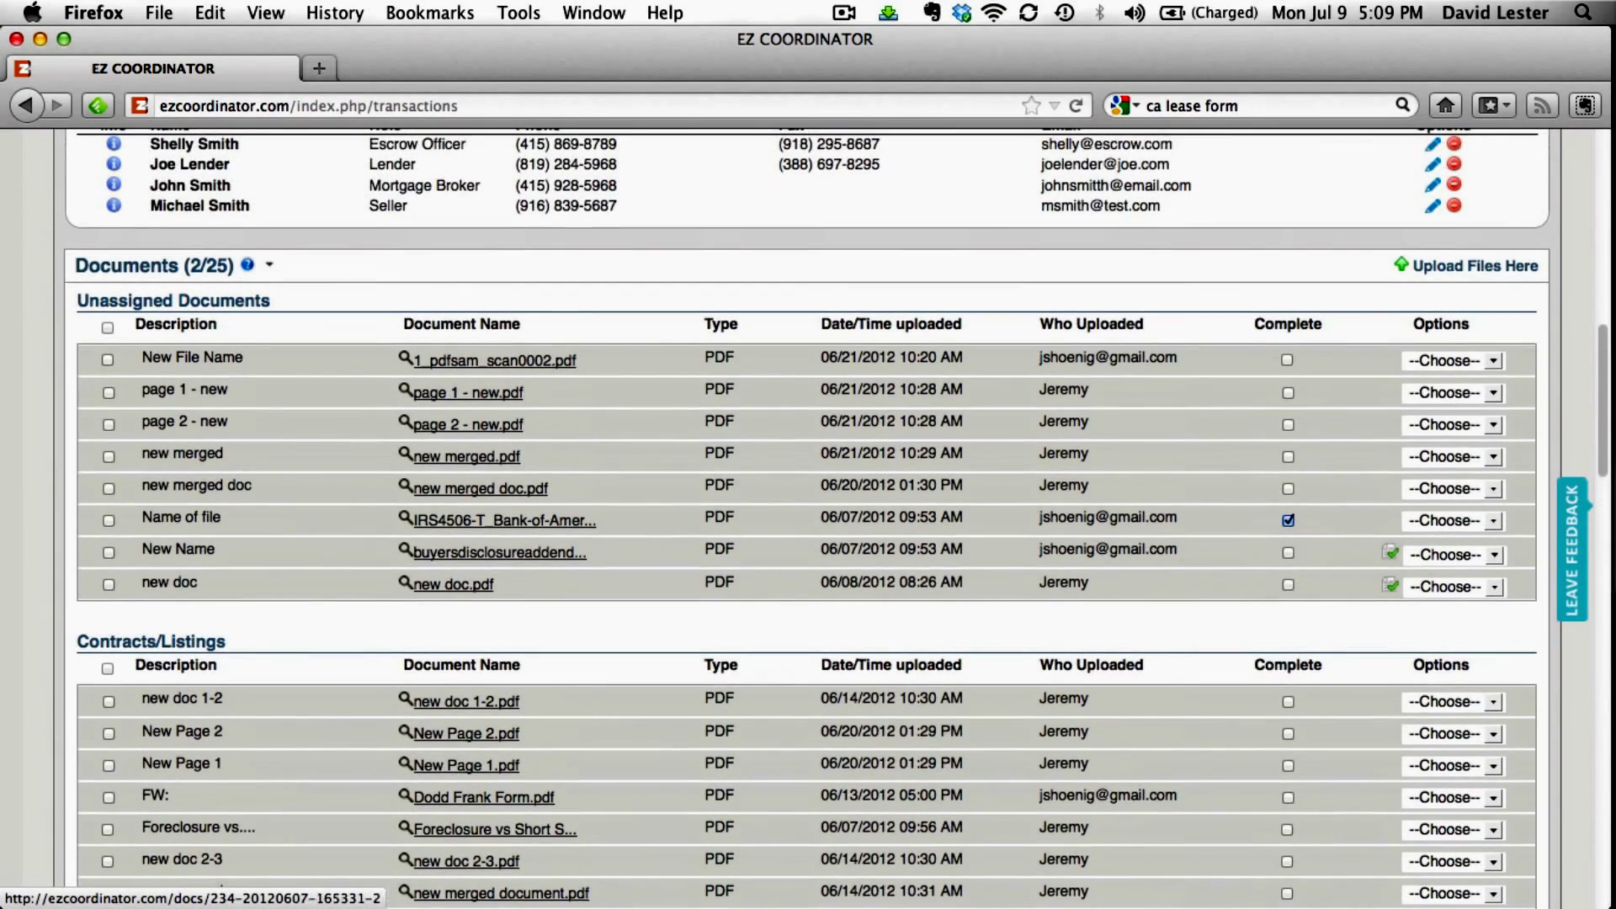
scroll(483, 534, "up", 5)
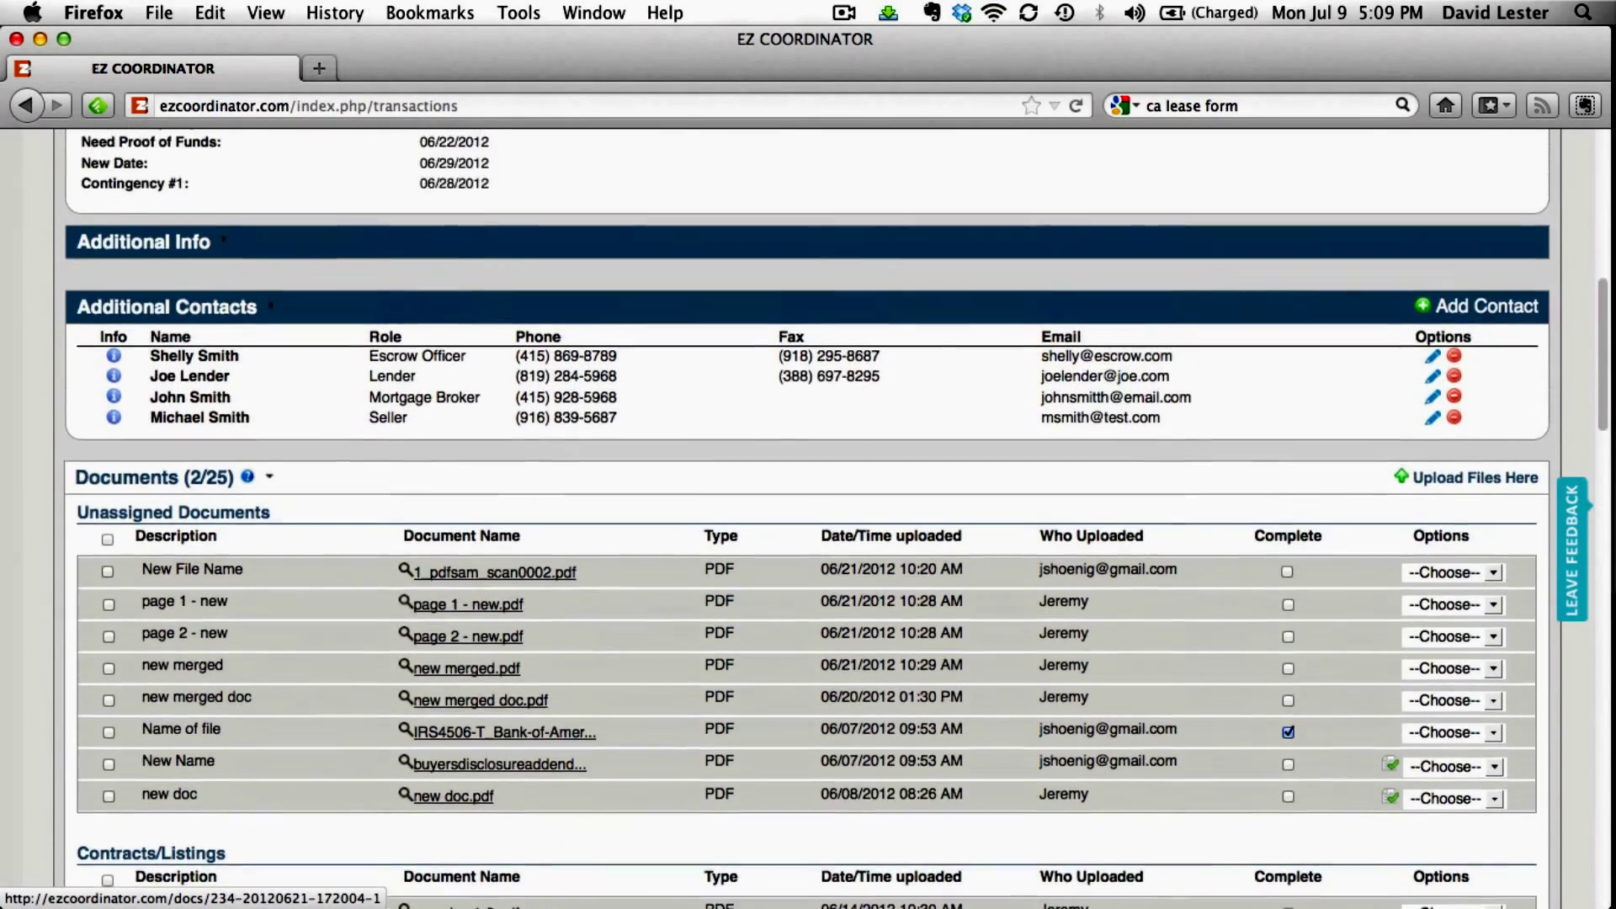
scroll(484, 521, "up", 1)
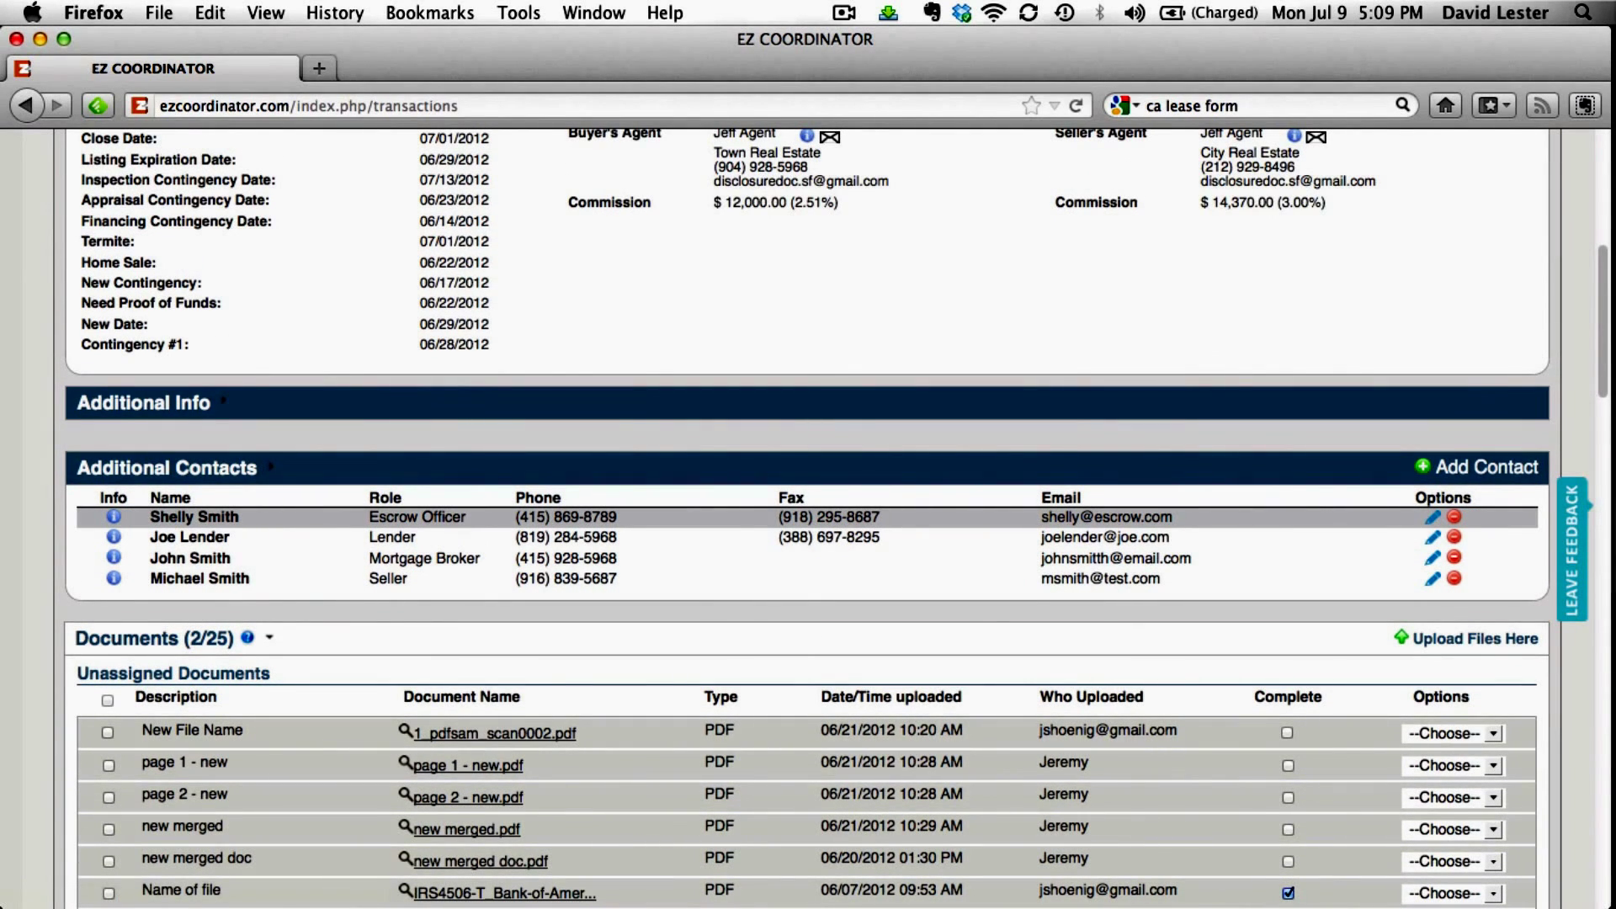